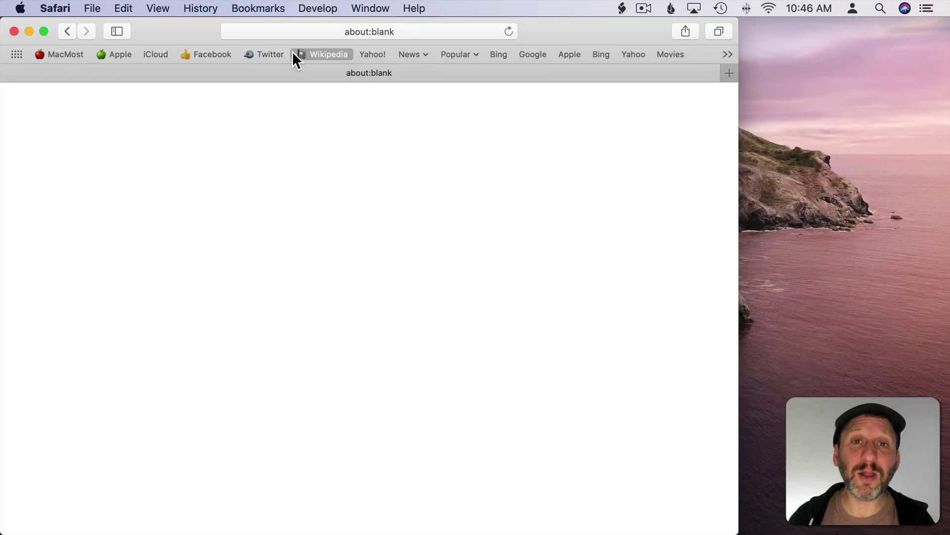
Step: In the bookmarks editor, put a cloud emoji before the iCloud bookmark's name
left_click(262, 8)
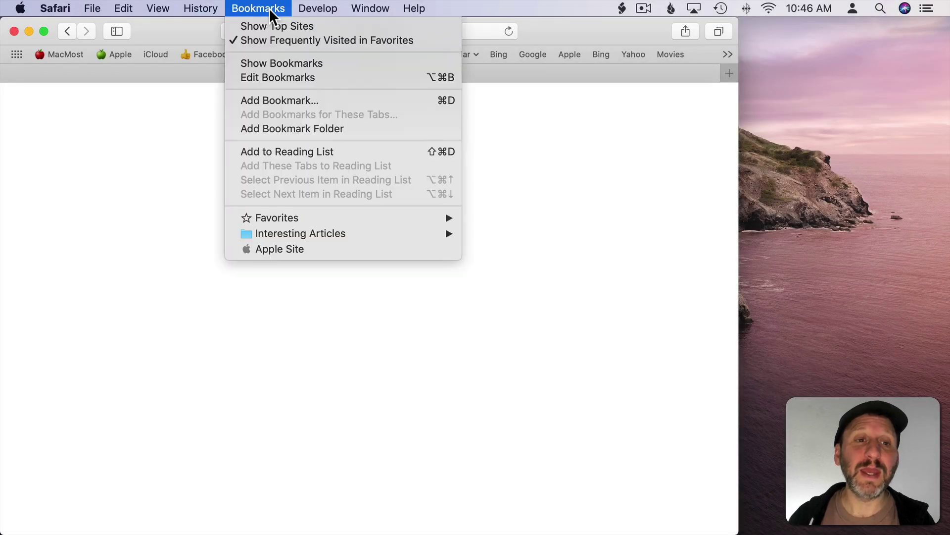
left_click(272, 77)
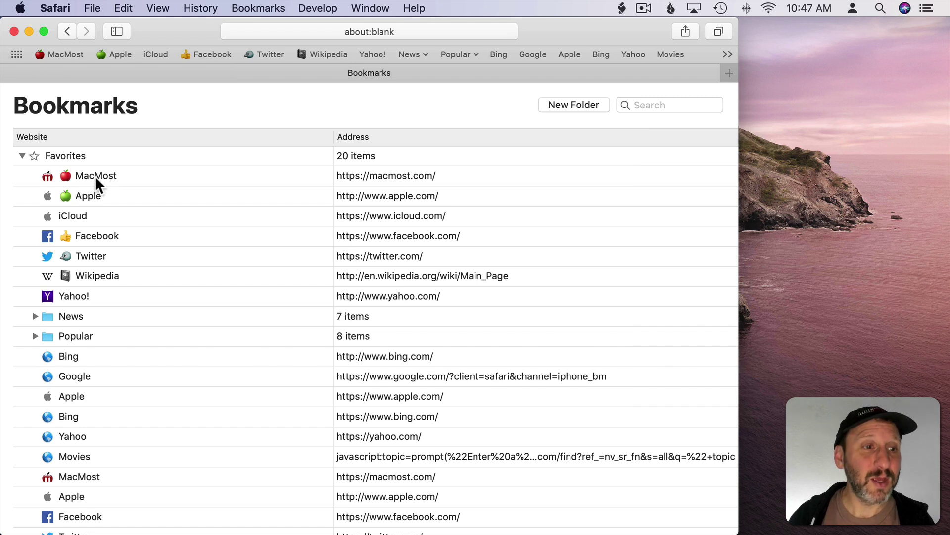
left_click(66, 216)
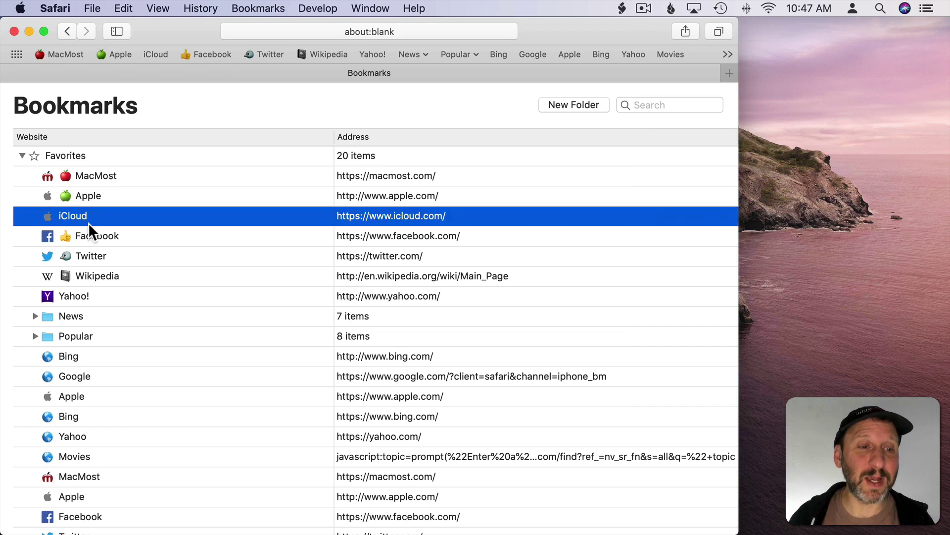
left_click(76, 220)
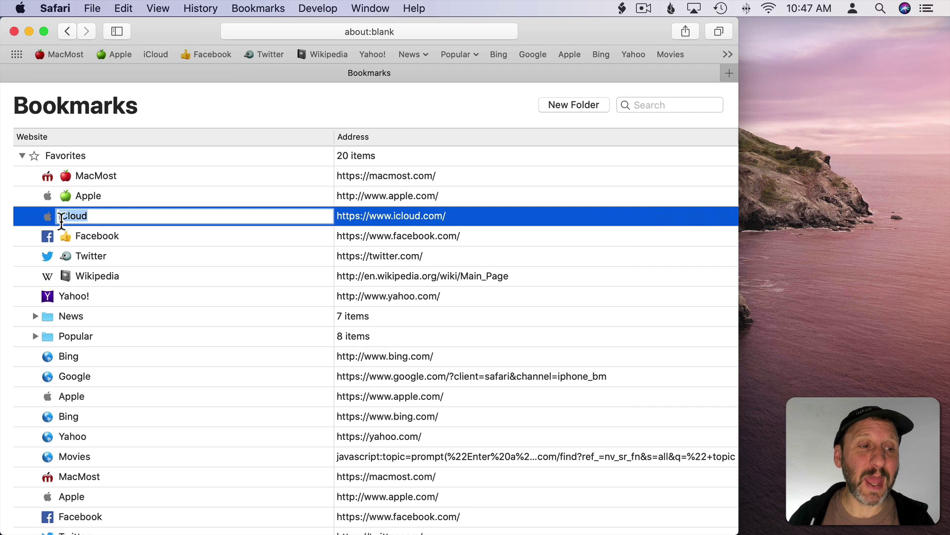
key("Left")
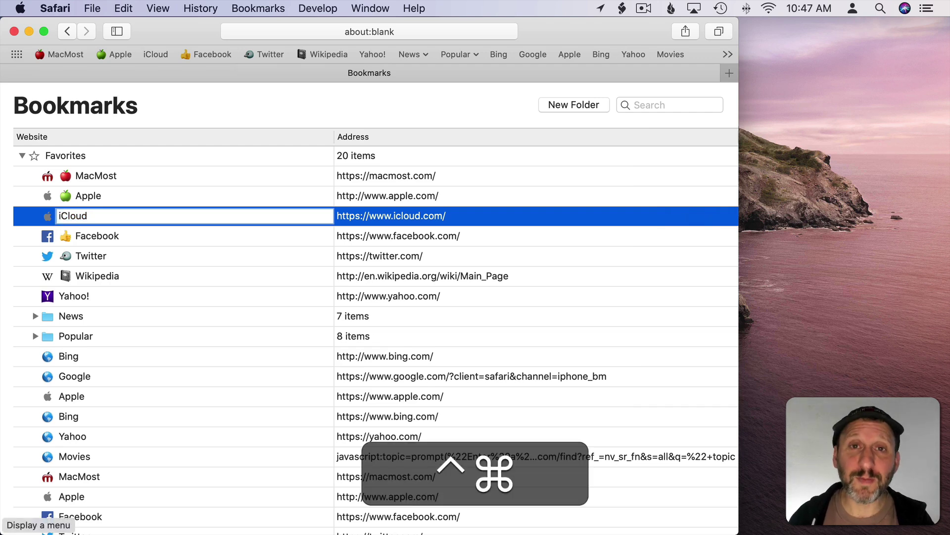
key("ctrl+super+space")
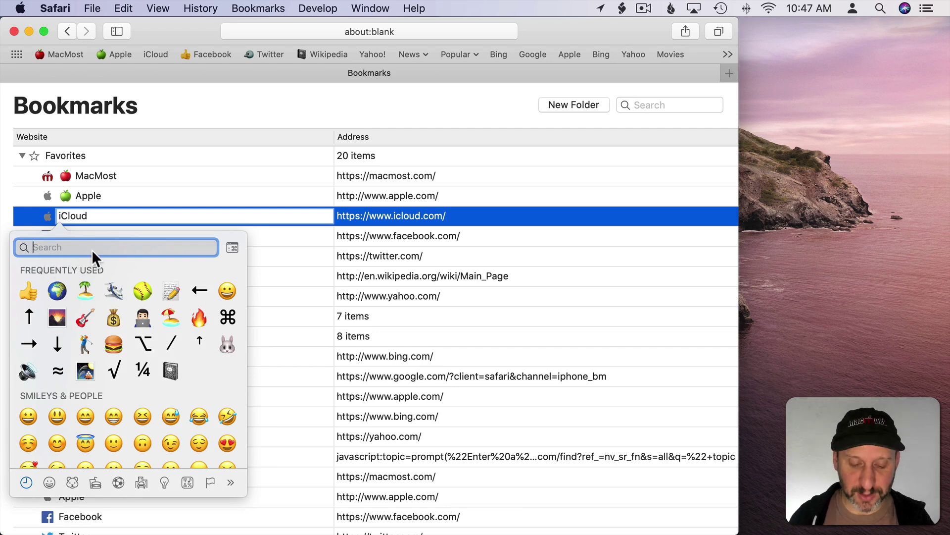
type("cloud")
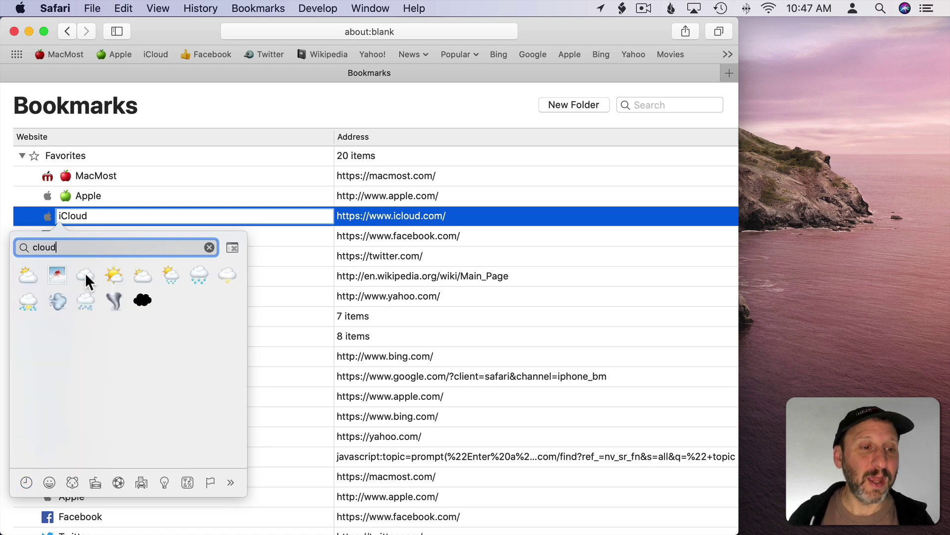
left_click(85, 272)
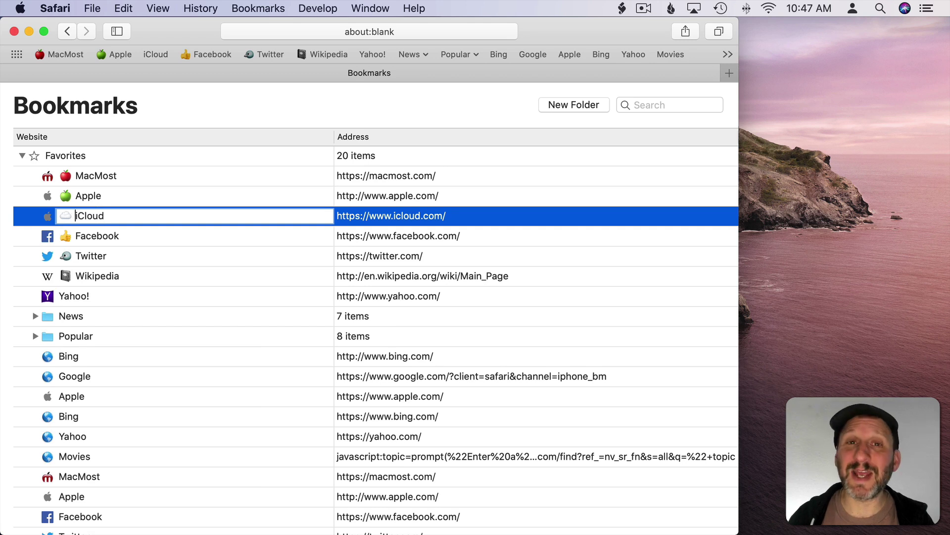
left_click(127, 215)
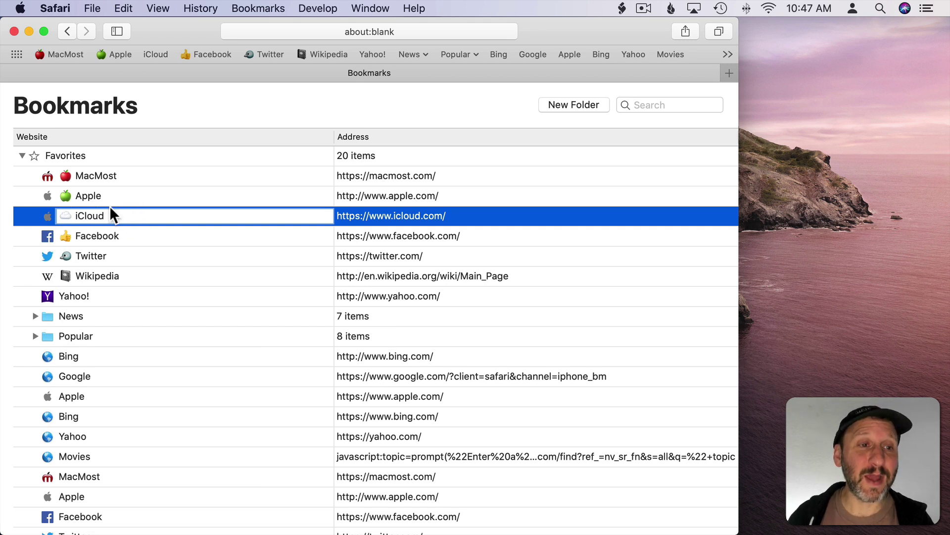
key("Return")
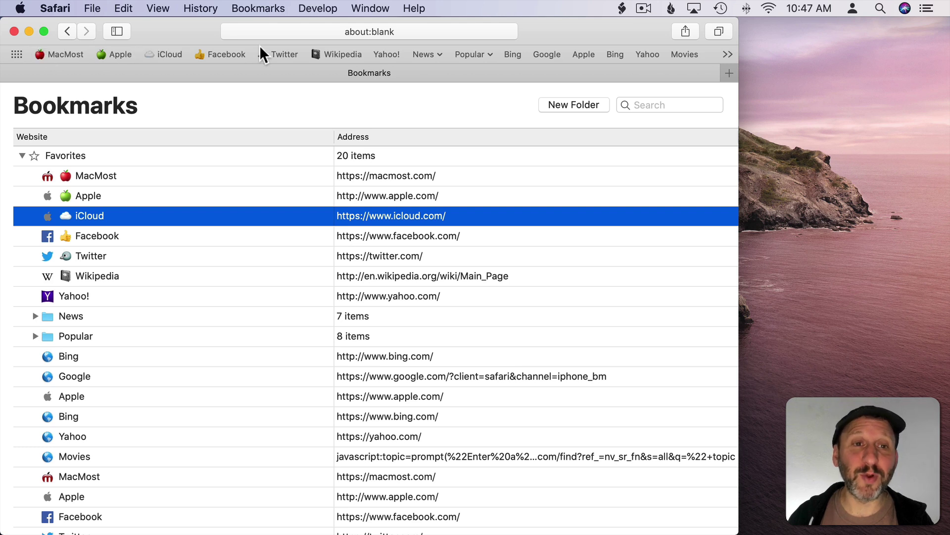
Step: Add a newspaper emoji before the News folder's name and view the bookmarks inside it
left_click(73, 314)
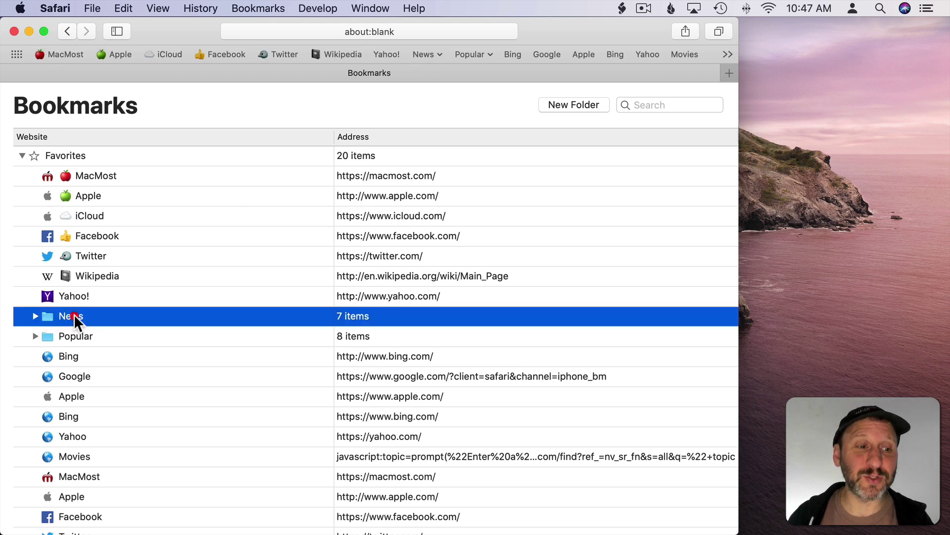
key("Return")
key("Left")
key("ctrl+super+space")
type("news")
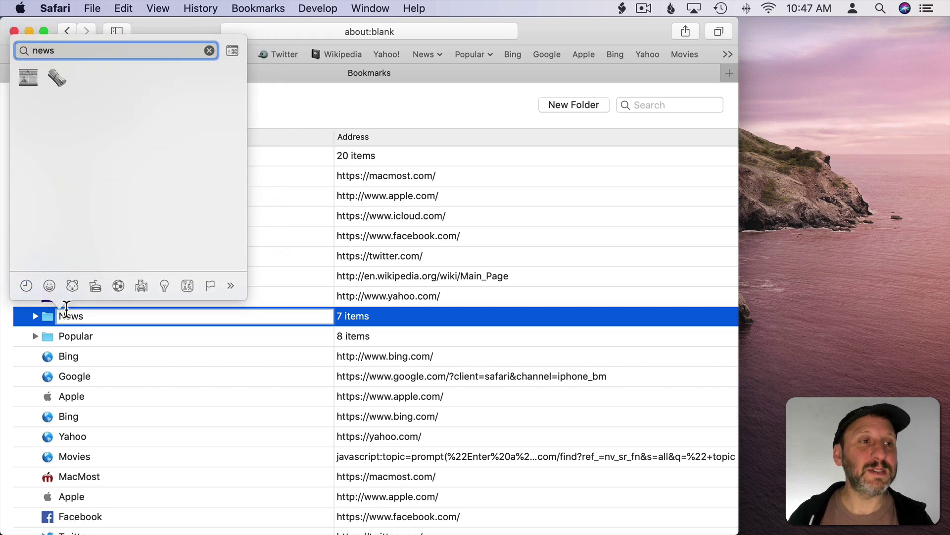
left_click(27, 79)
key("Return")
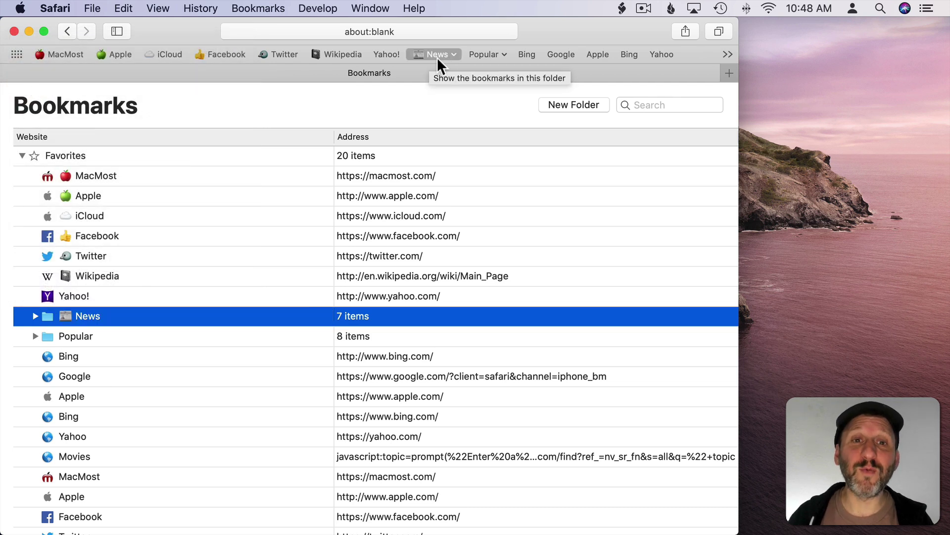
left_click(447, 54)
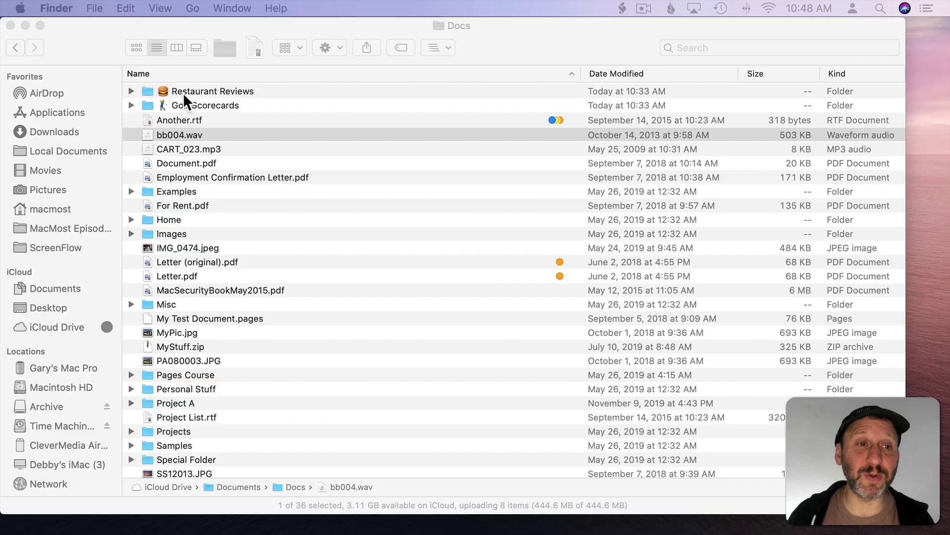
left_click(183, 92)
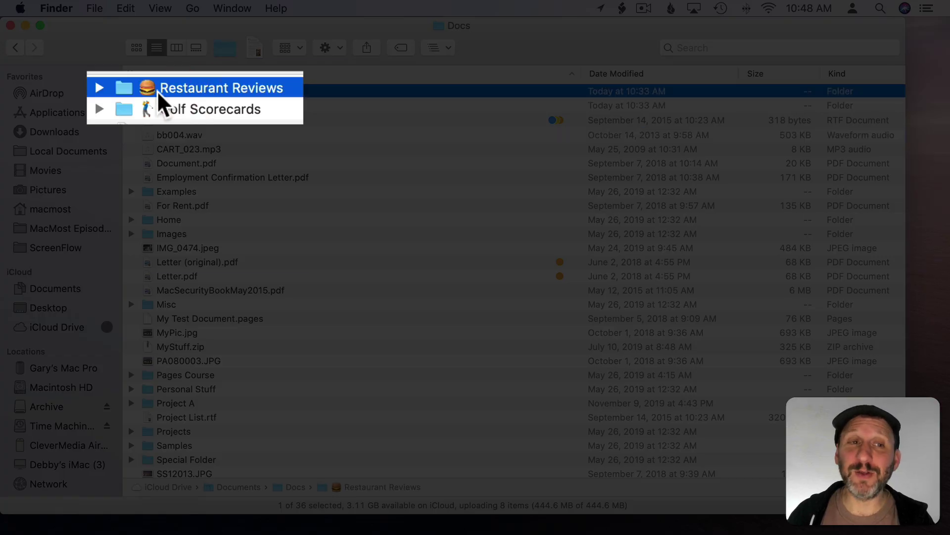
left_click(190, 111)
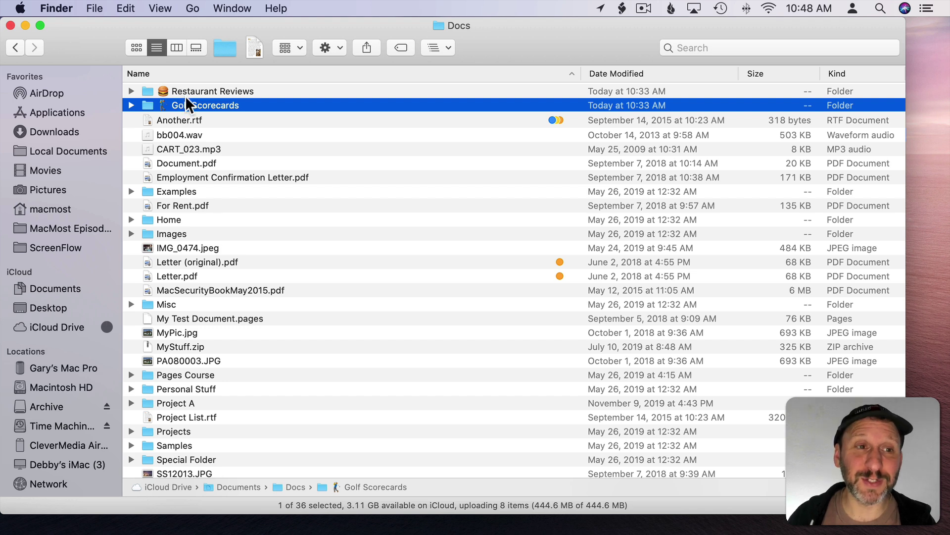
left_click(181, 91)
left_click(189, 105)
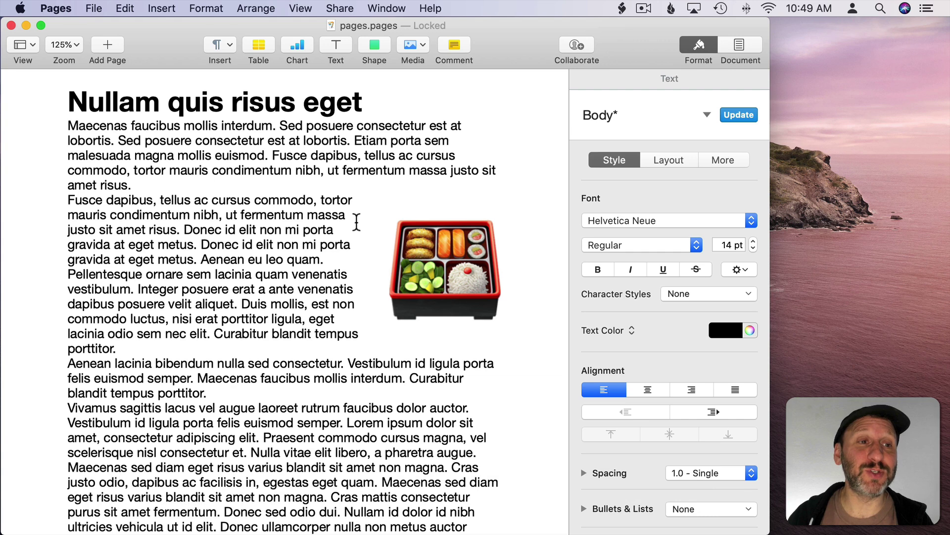
left_click(444, 264)
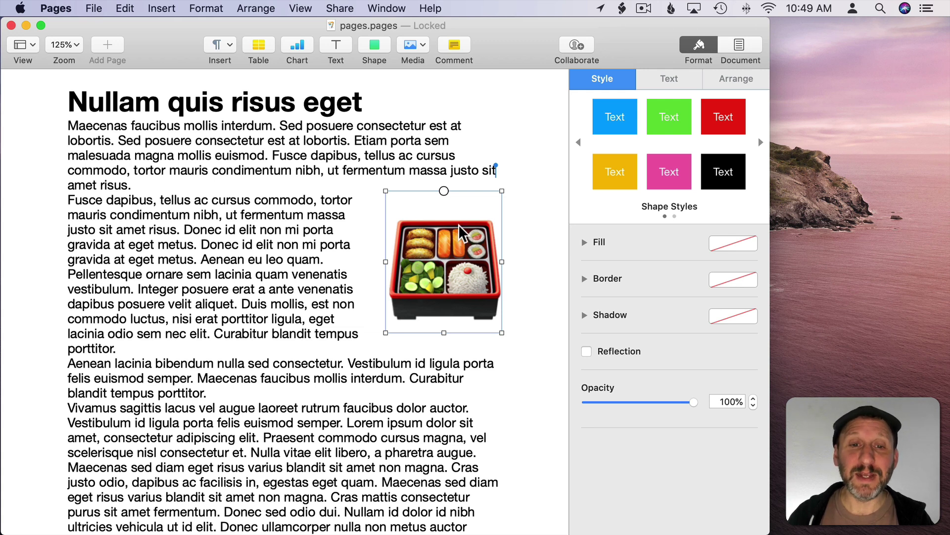
left_click(656, 80)
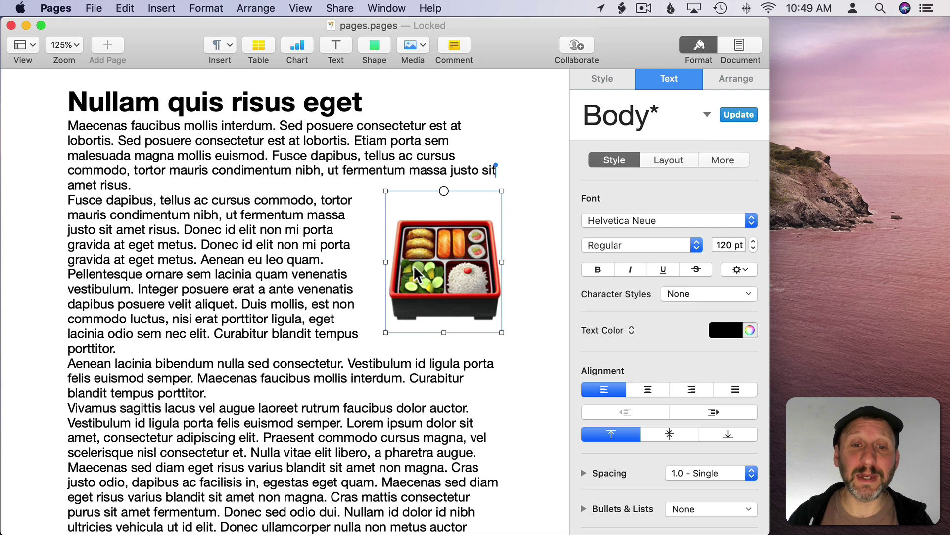
left_click(733, 80)
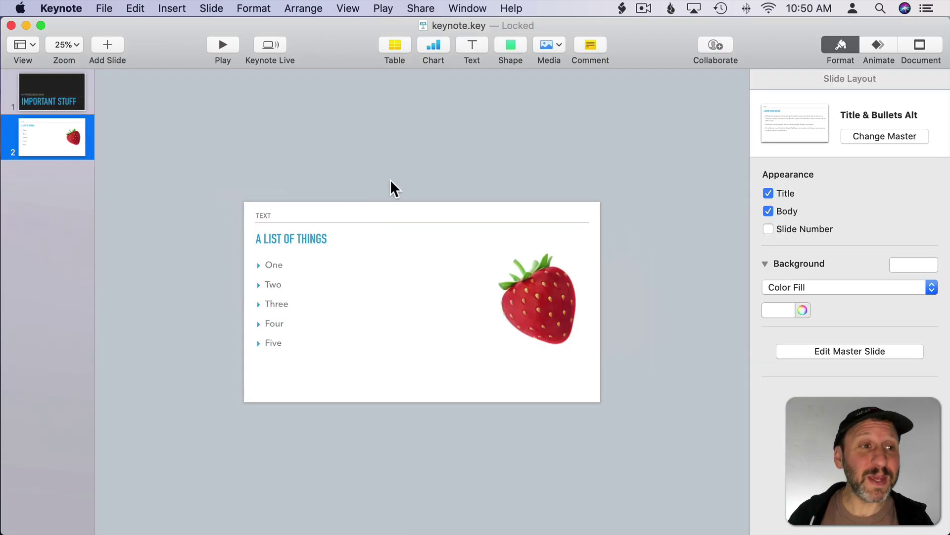
left_click(525, 293)
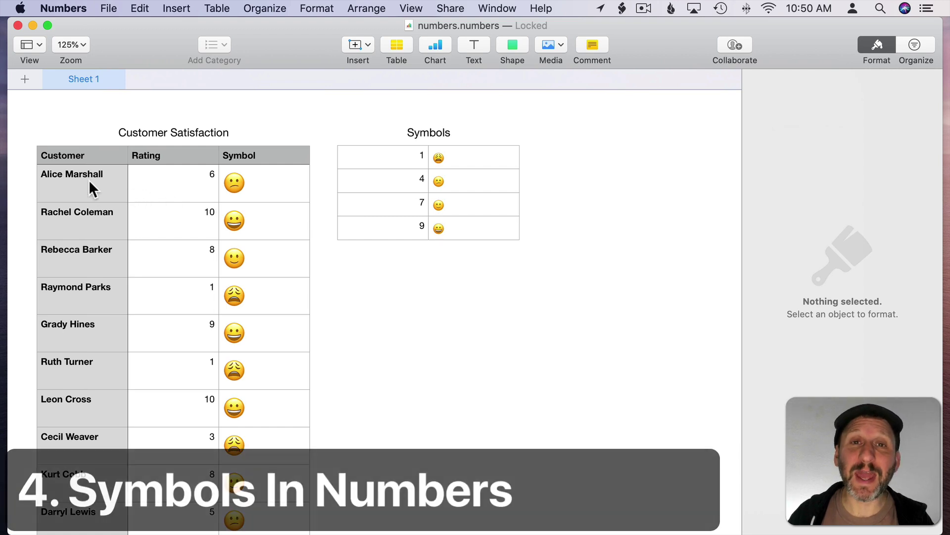
left_click(70, 197)
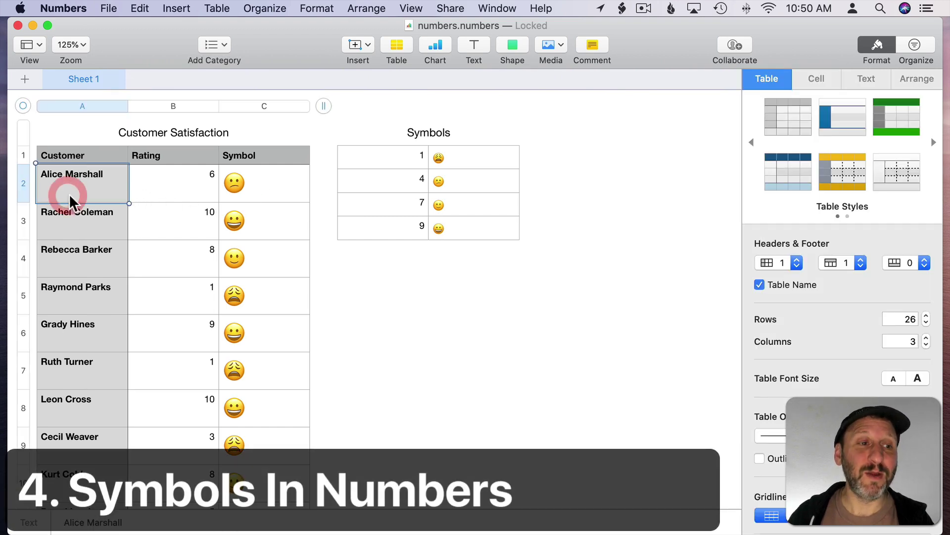
left_click(156, 184)
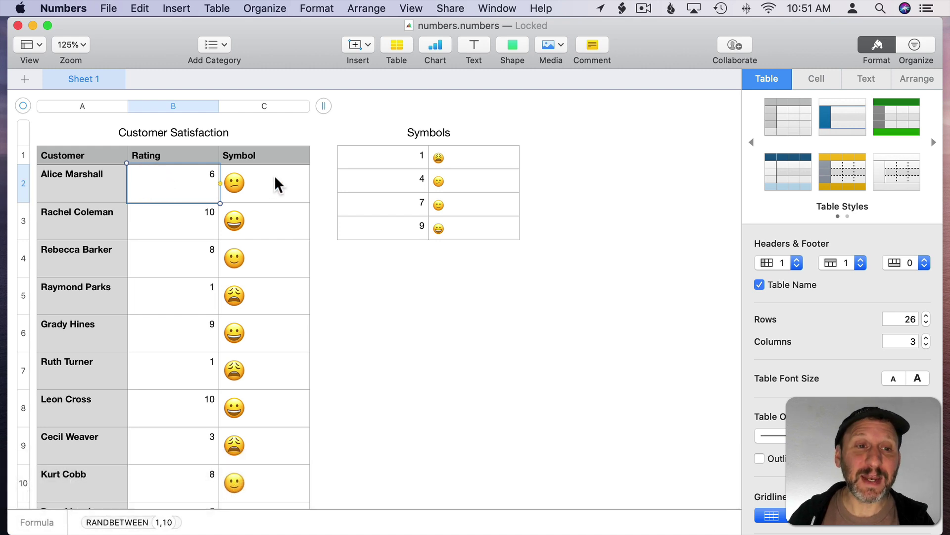
left_click(275, 184)
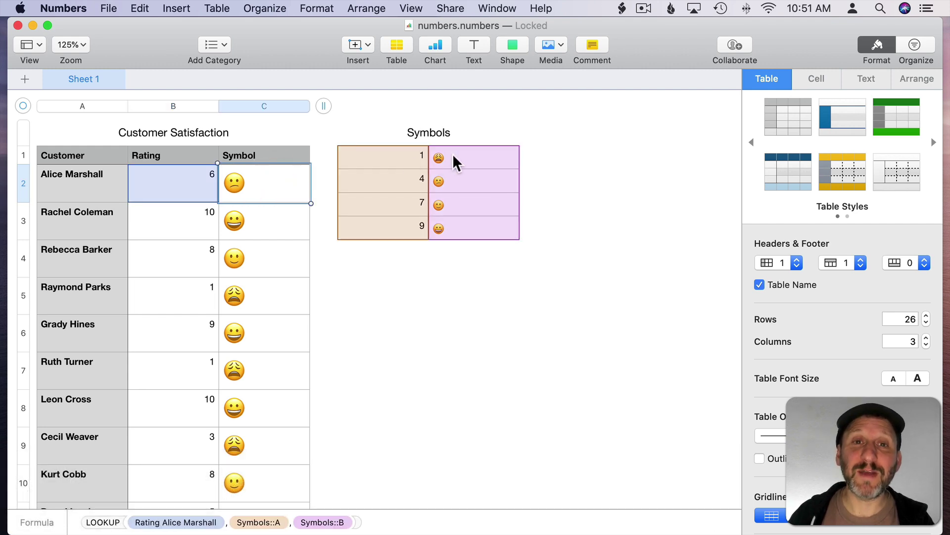
left_click(402, 158)
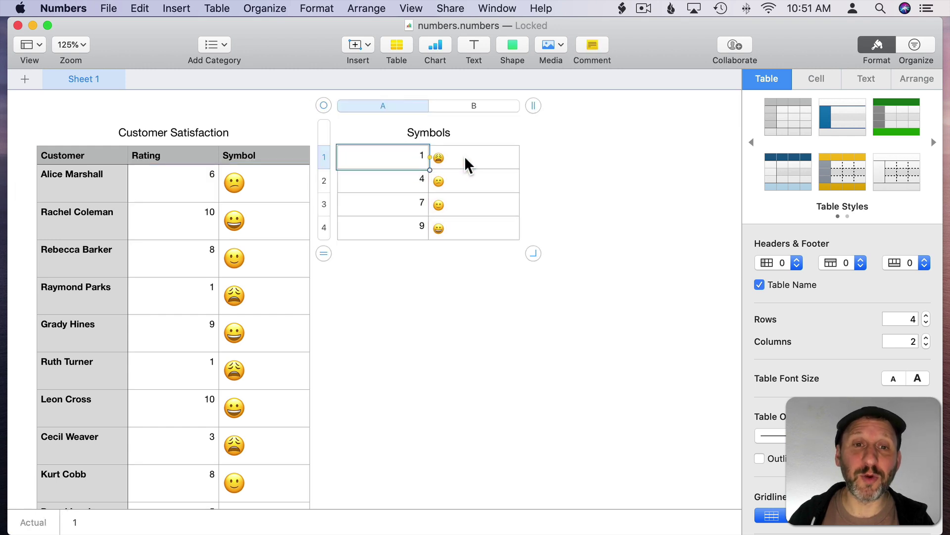
left_click(252, 179)
left_click(251, 177)
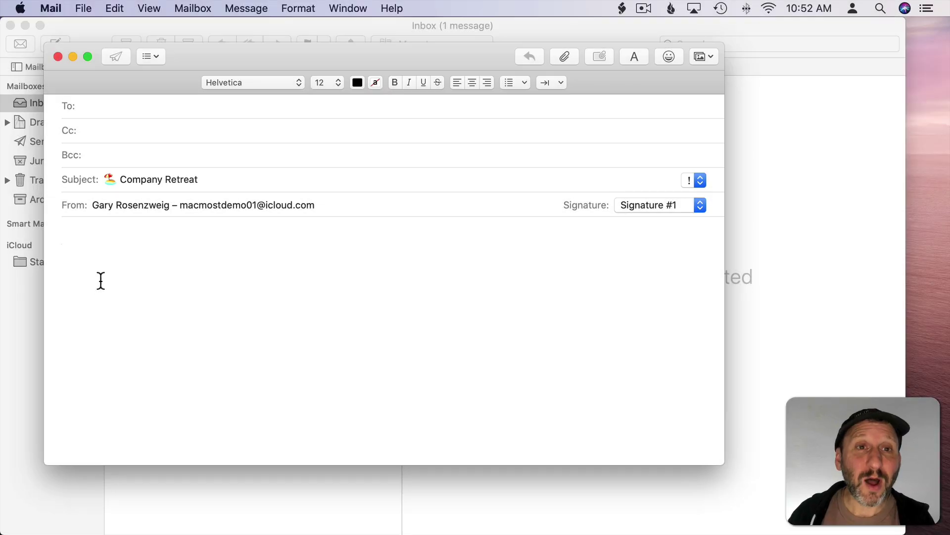
Step: Pick Signature #1 from the Signature pop-up to add it to the Company Retreat message body
left_click(632, 206)
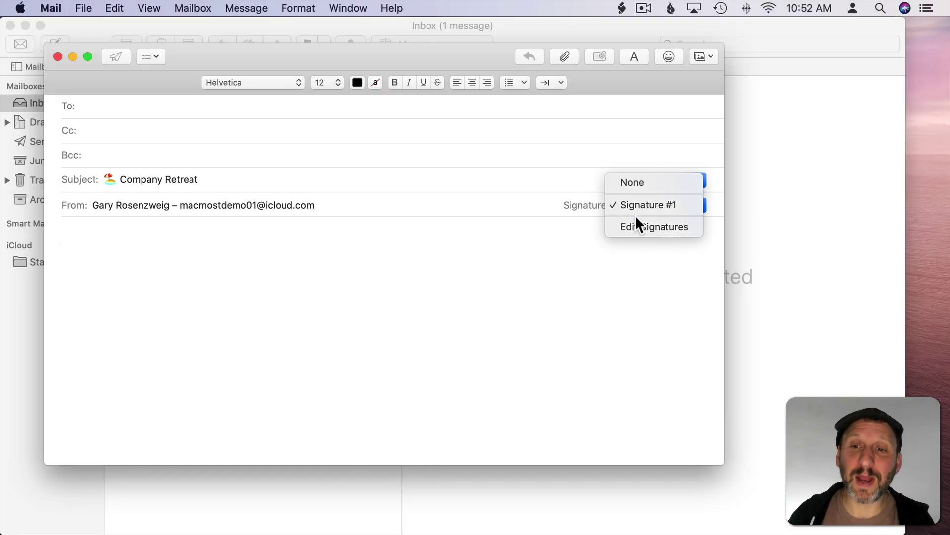
left_click(636, 208)
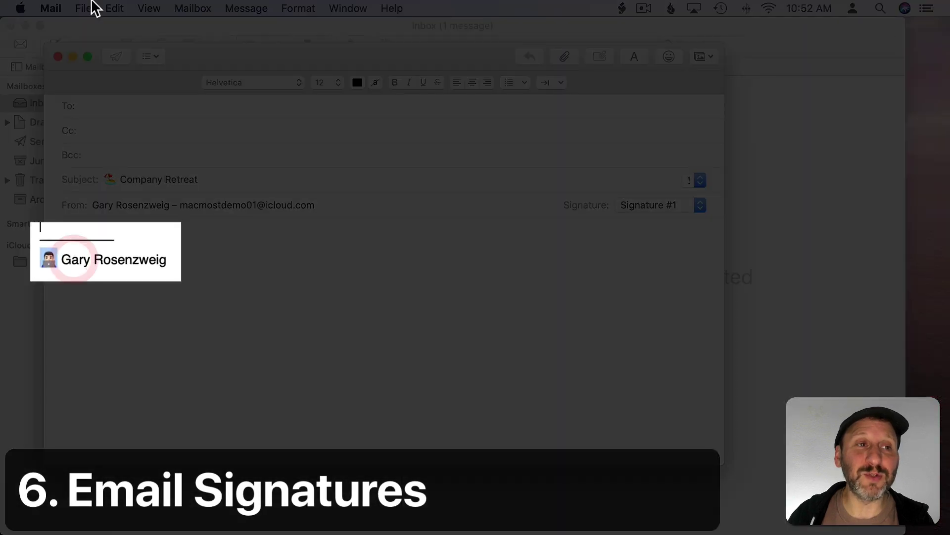
left_click(66, 6)
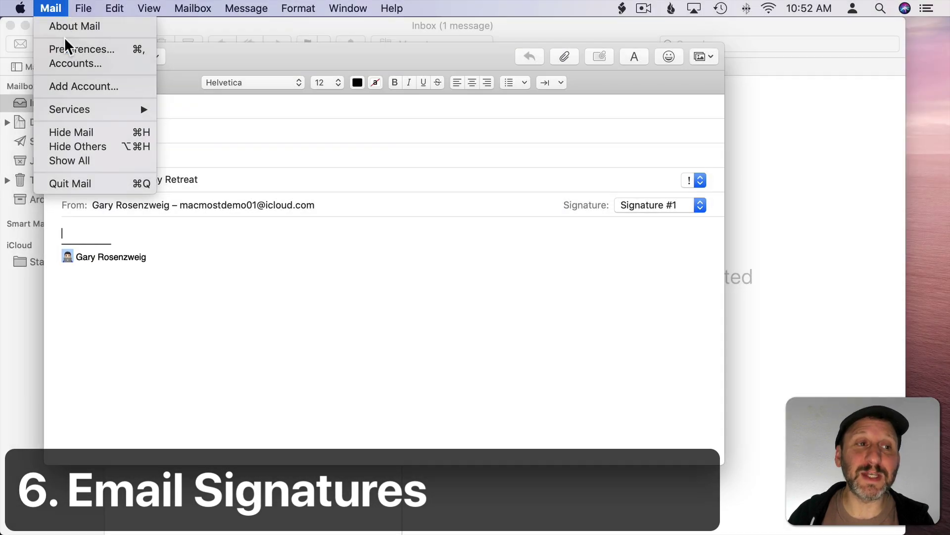
Step: In Mail's Signatures settings, pick Signature #1 and select its emoji and name in the preview
left_click(67, 47)
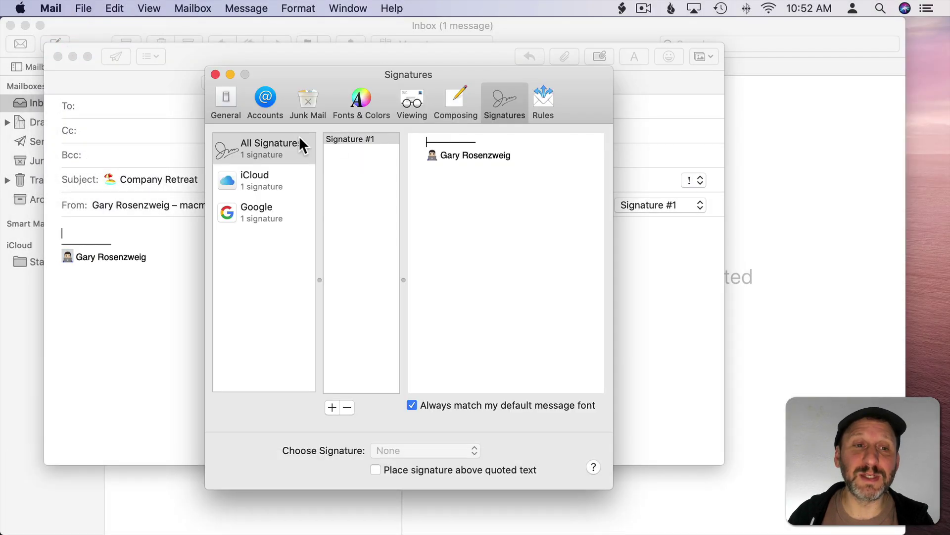
left_click(352, 138)
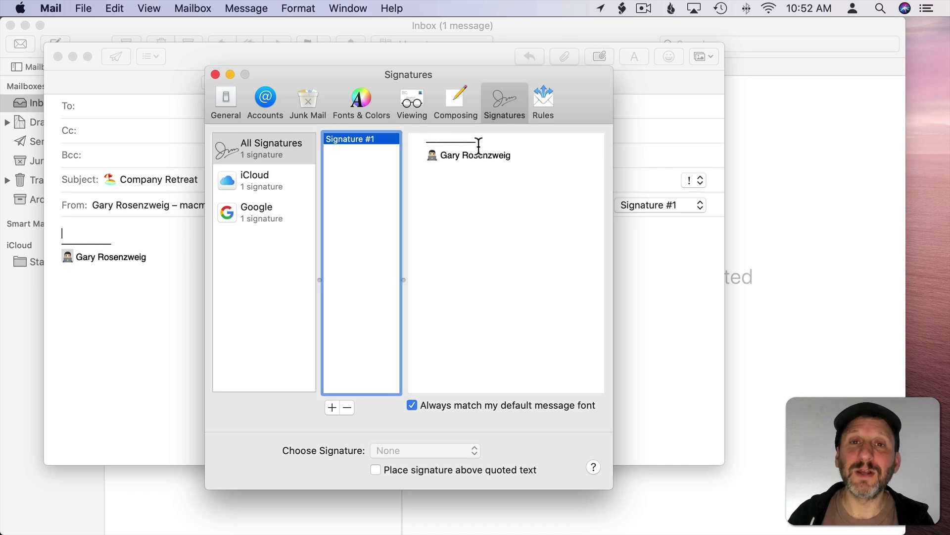
left_click_drag(427, 156, 522, 154)
left_click(428, 157)
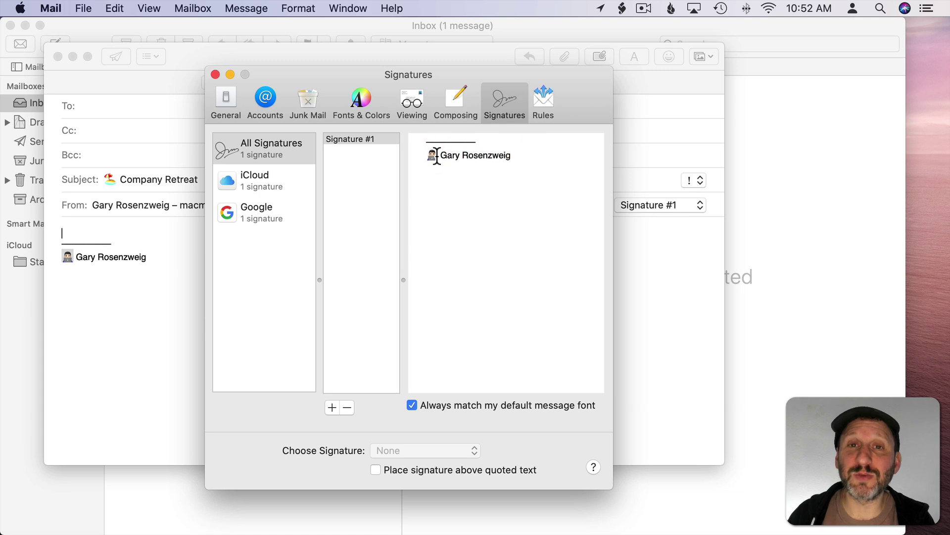
left_click(429, 157)
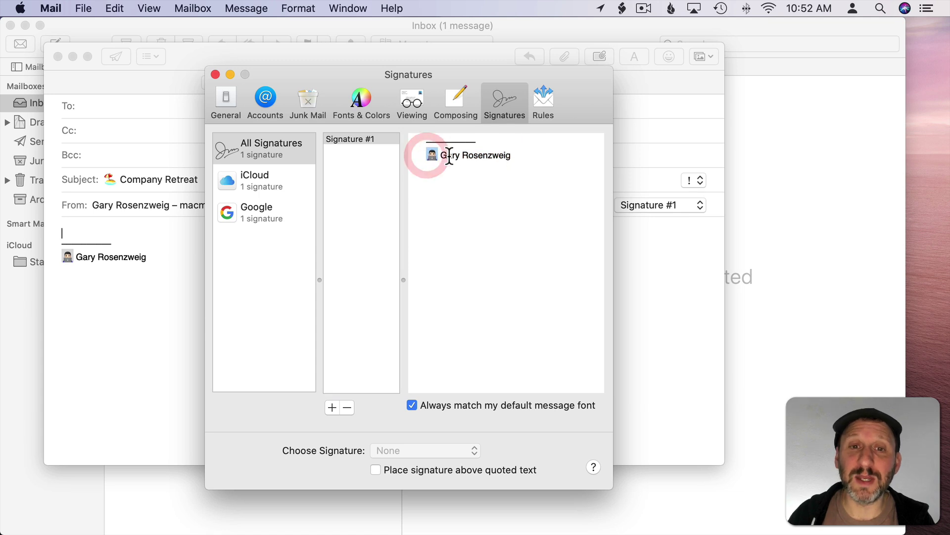
left_click(476, 156)
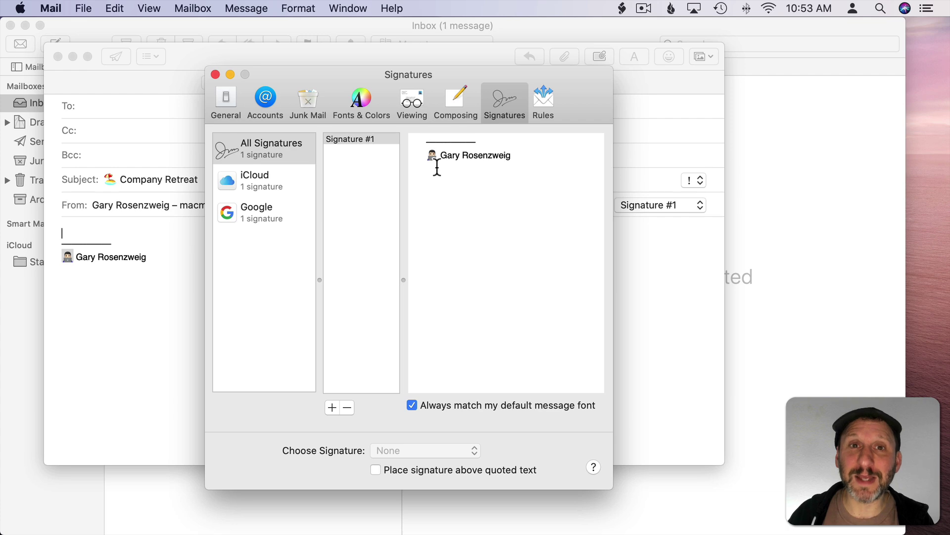
left_click_drag(427, 156, 550, 156)
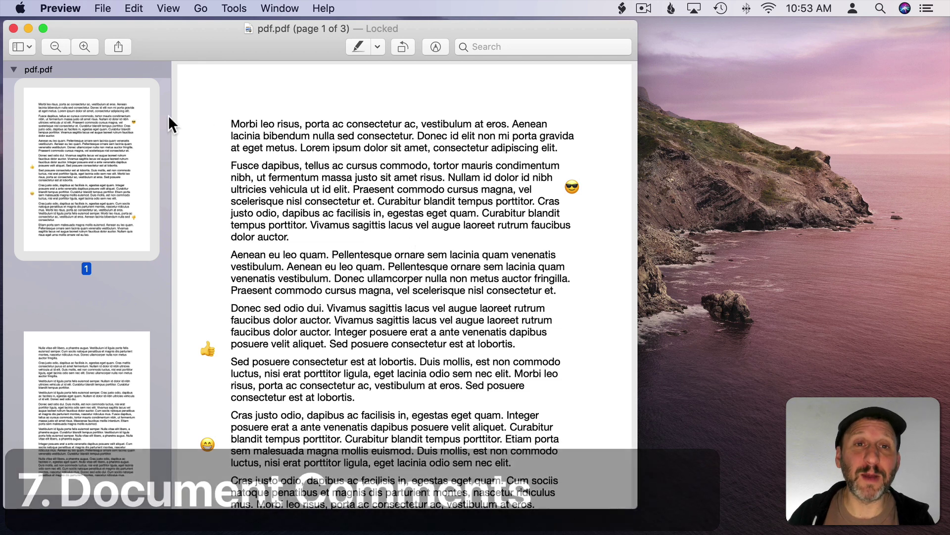
Step: Turn on Preview's Markup toolbar, then scroll down the emoji-annotated PDF and back up
left_click(435, 47)
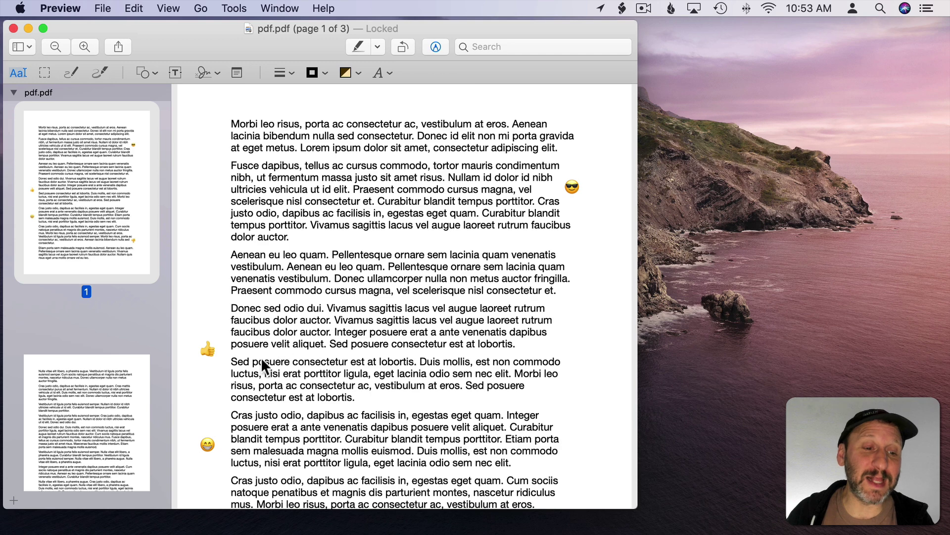
scroll(244, 395, "down", 3)
scroll(246, 395, "down", 3)
scroll(367, 308, "up", 7)
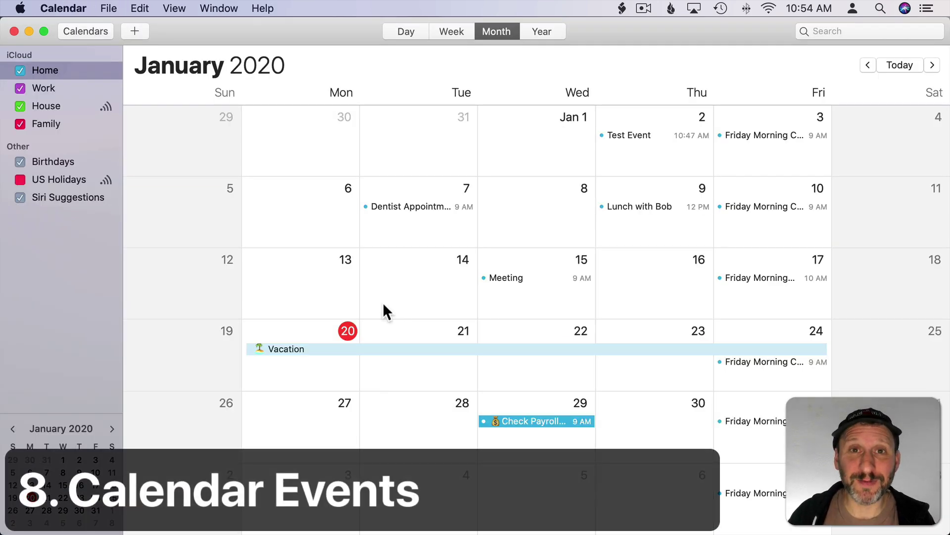
left_click(382, 302)
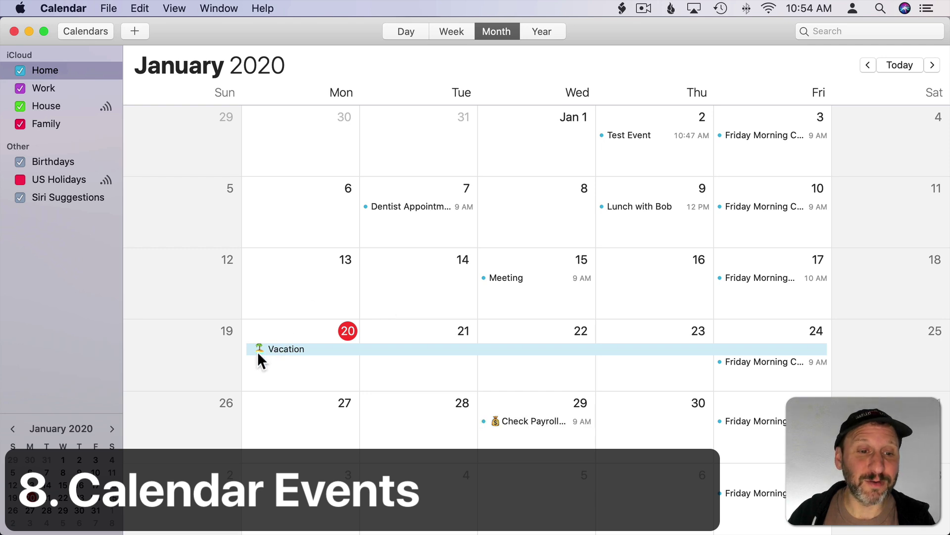
double_click(272, 349)
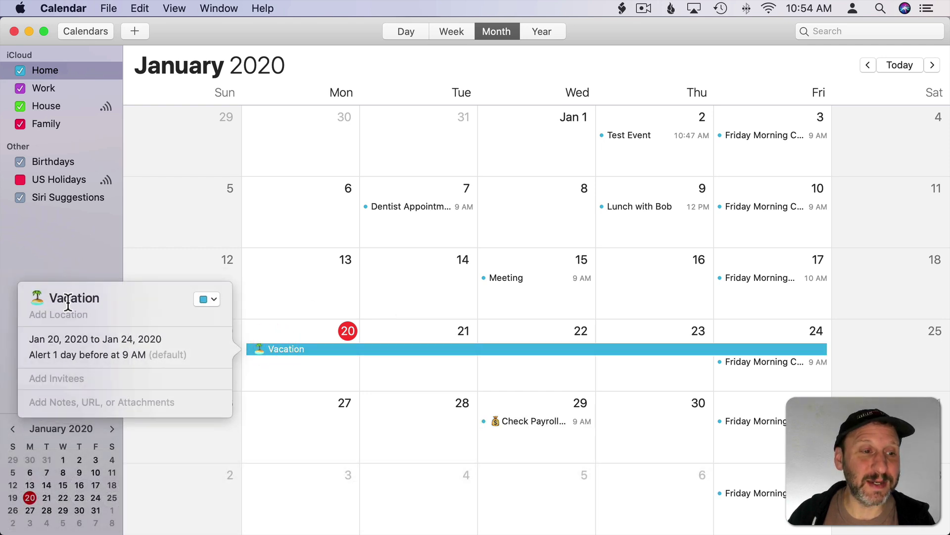
left_click(24, 298)
left_click(293, 308)
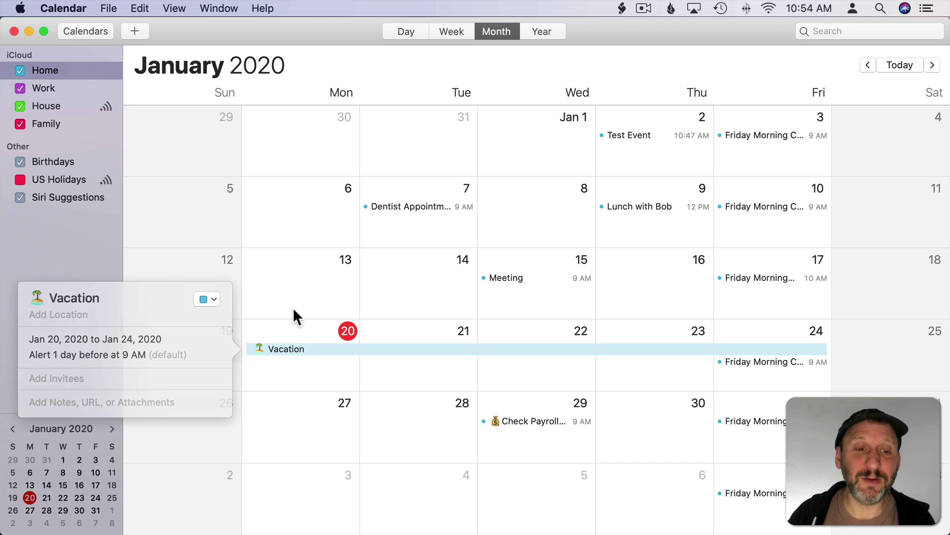
left_click(508, 421)
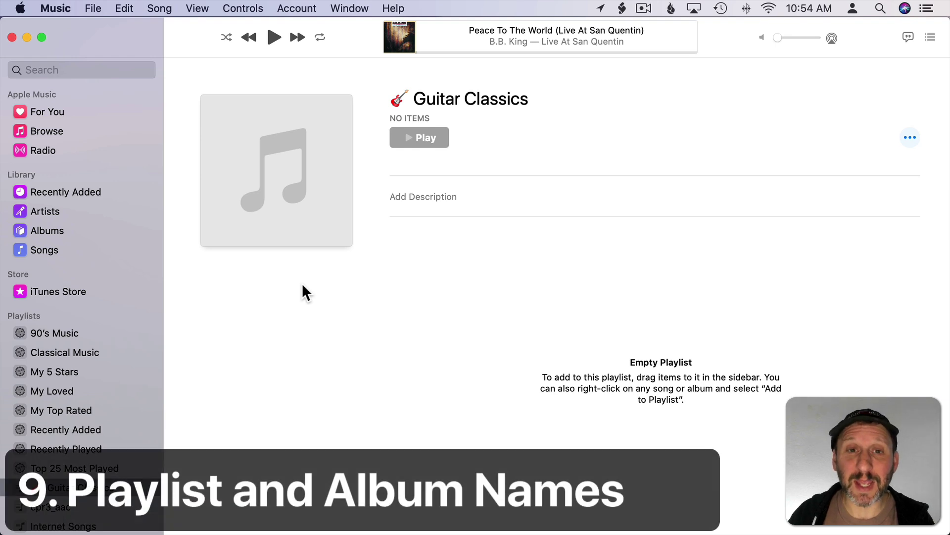
Step: Edit the Guitar Classics title, select its guitar emoji and words, then commit it unchanged
left_click(424, 99)
left_click(404, 101)
double_click(401, 100)
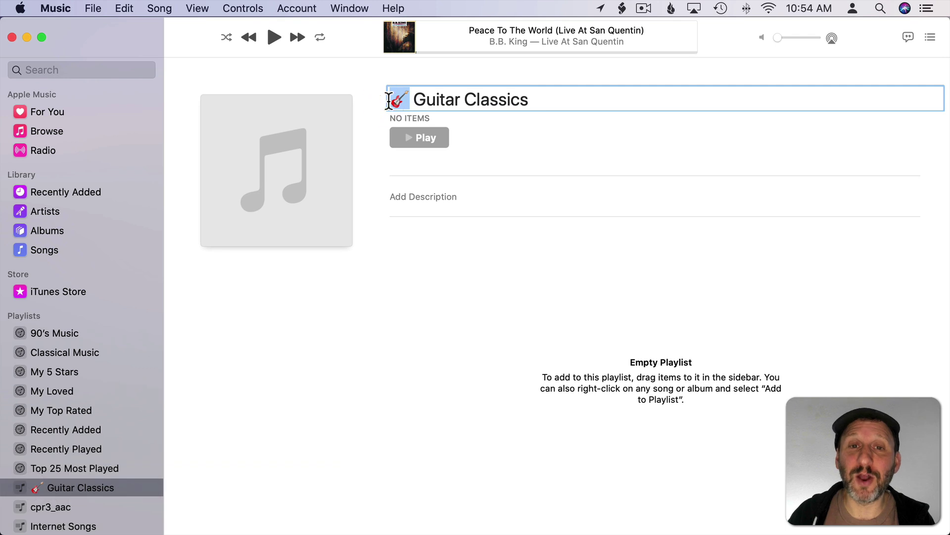
left_click_drag(418, 99, 525, 99)
left_click(512, 147)
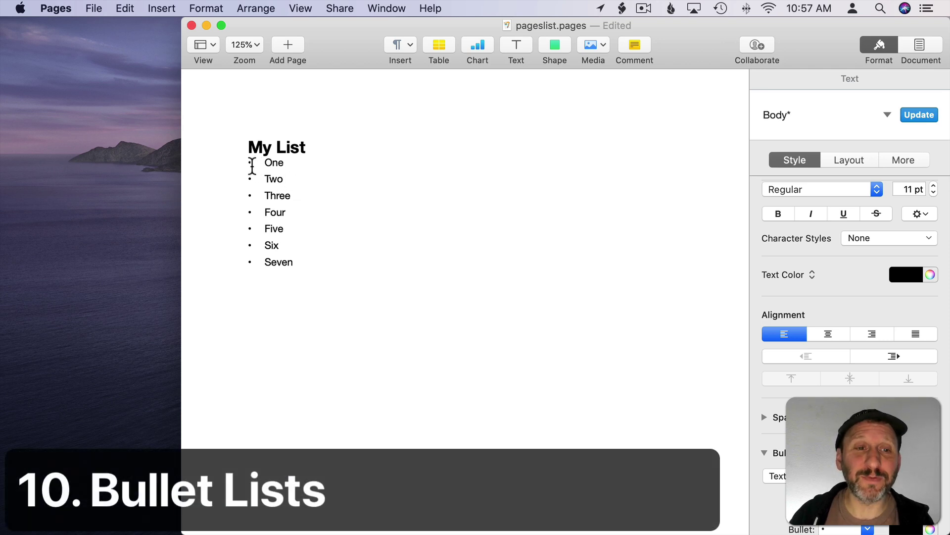
Step: Change the bullets of items One through Seven from stars to the baseball emoji
left_click_drag(265, 162, 314, 257)
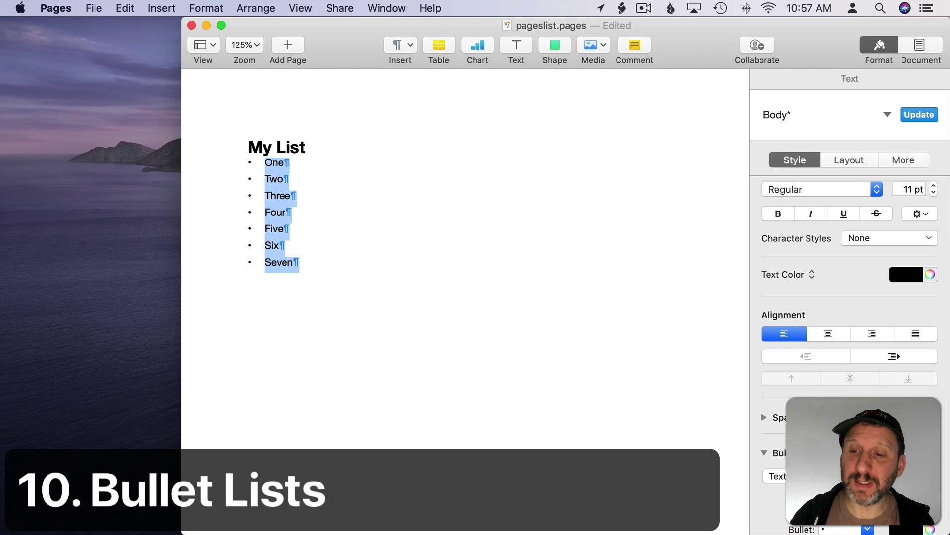
scroll(821, 440, "down", 3)
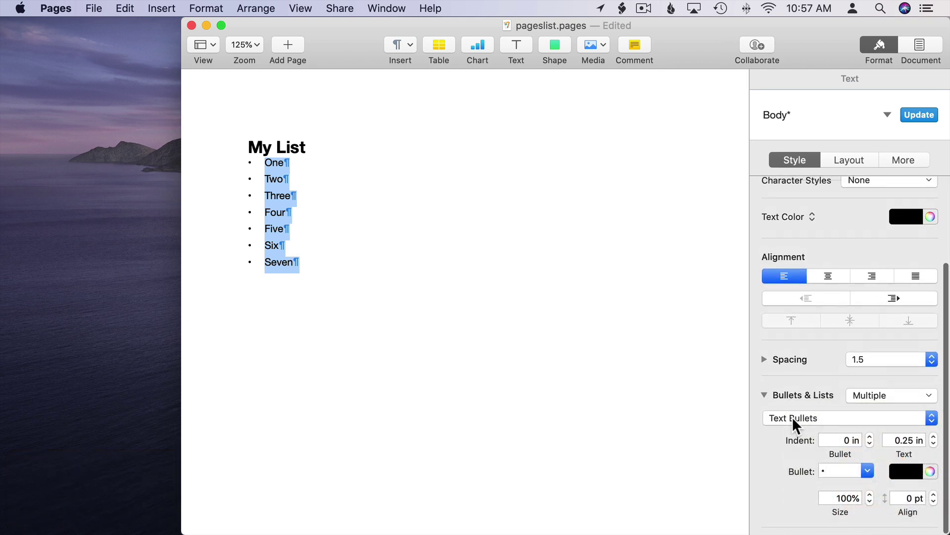
left_click(867, 470)
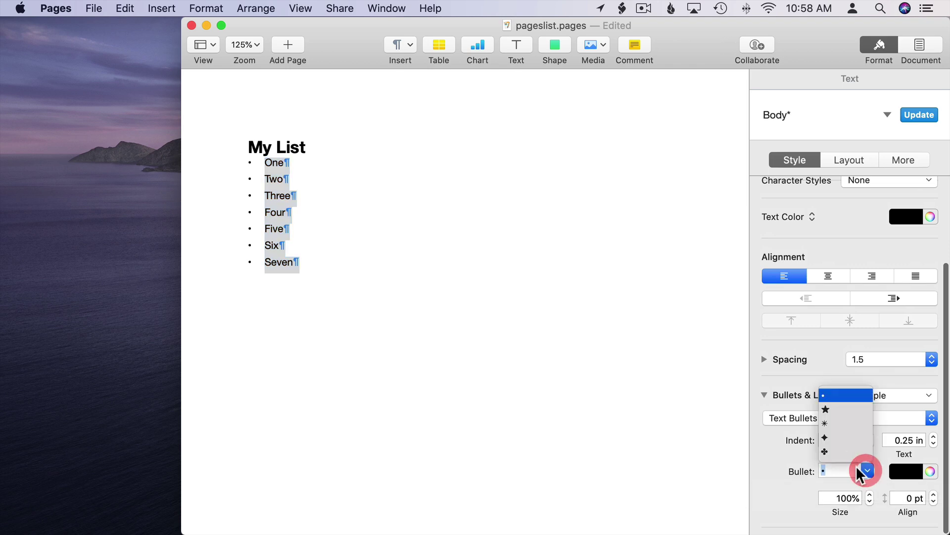
left_click(837, 410)
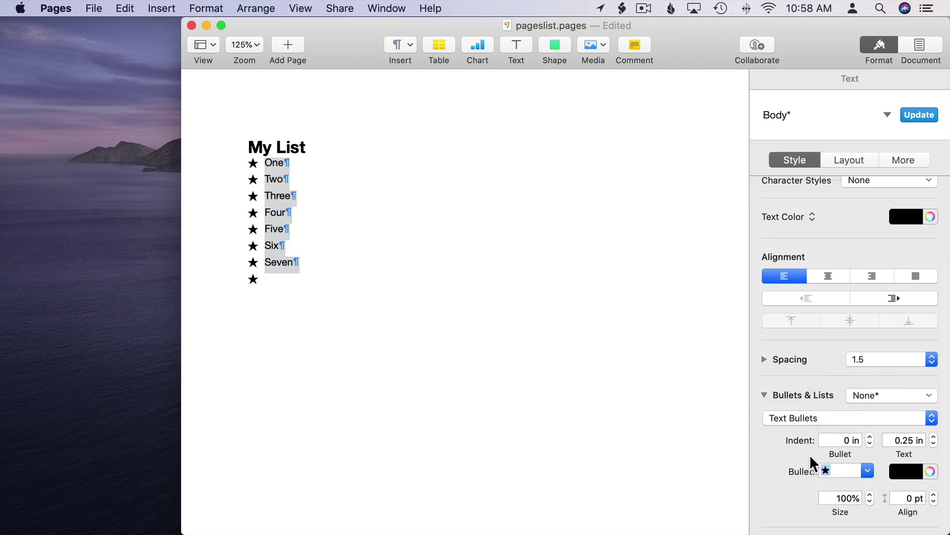
left_click_drag(825, 470, 804, 469)
key("ctrl+super+space")
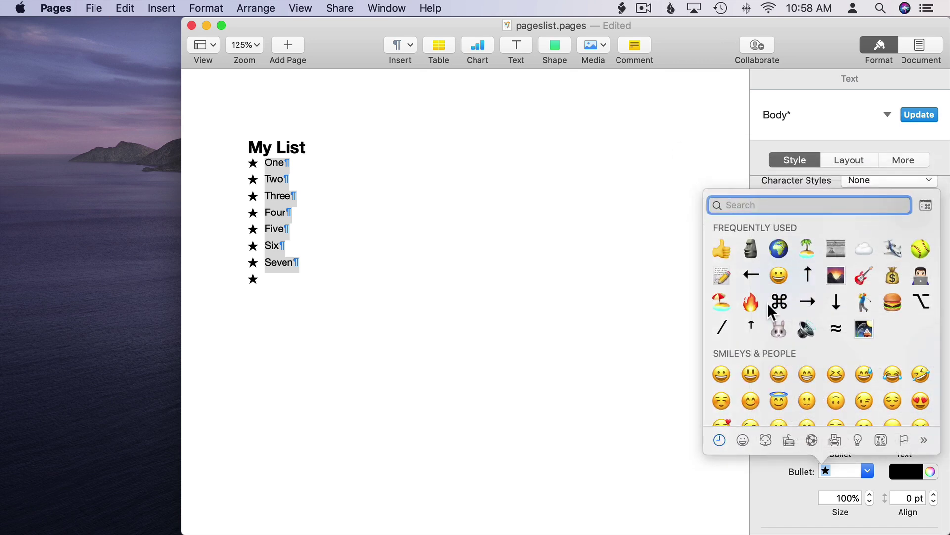
type("base")
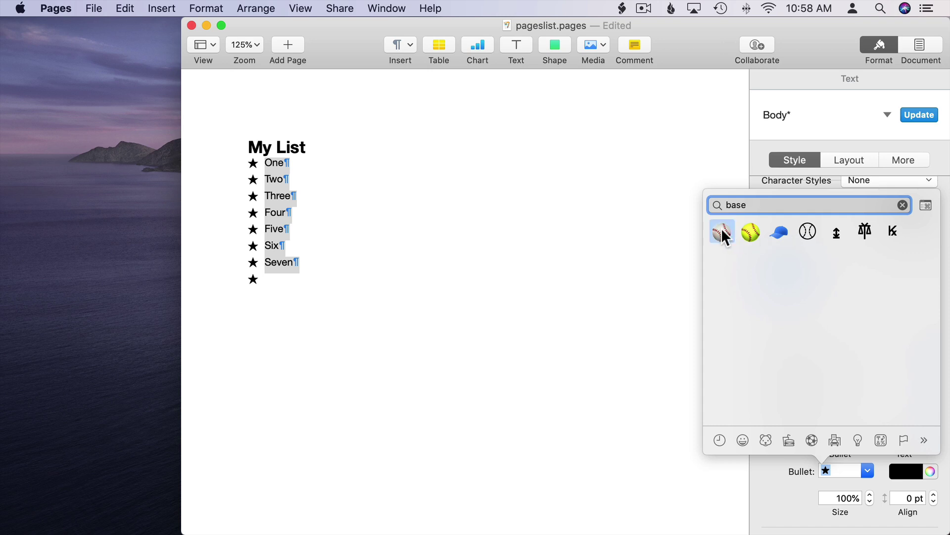
left_click(721, 232)
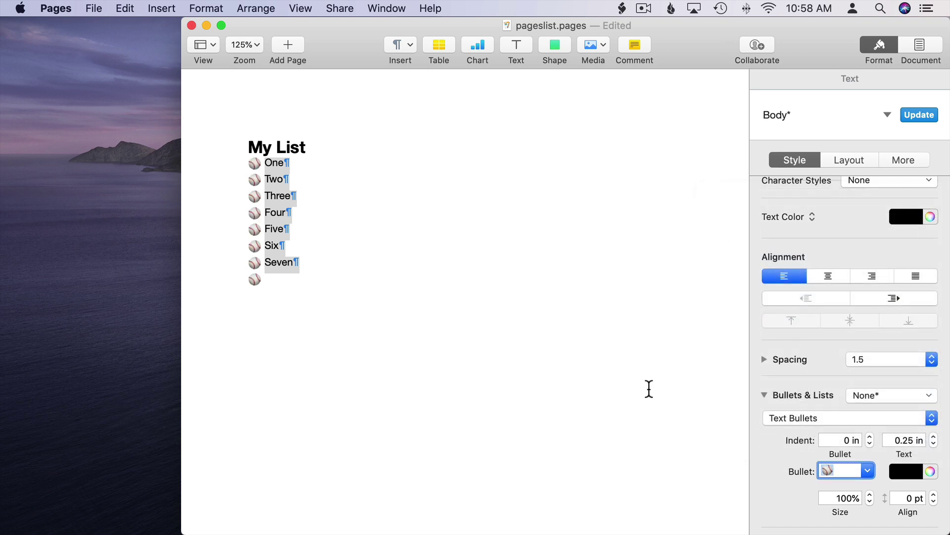
Step: Remove the bullet from the empty line after Seven
left_click(293, 182)
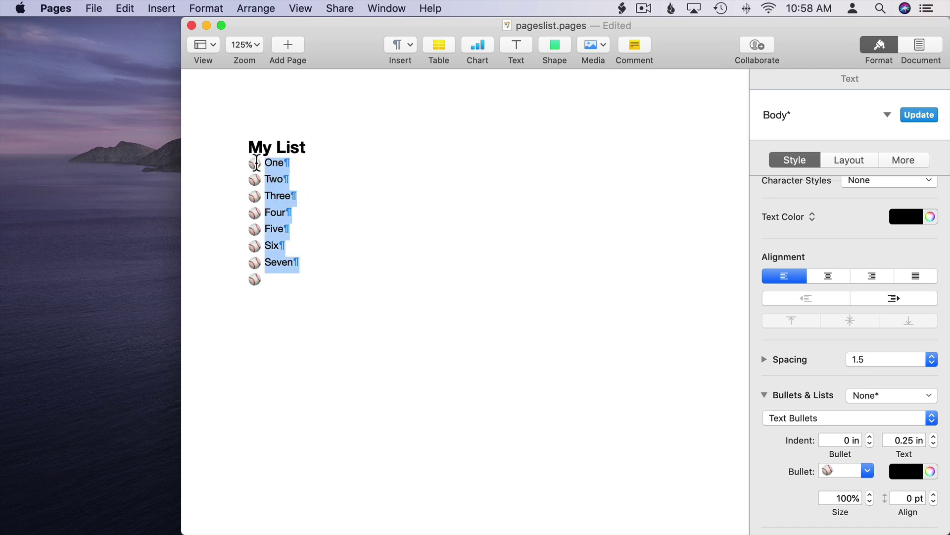
left_click(314, 277)
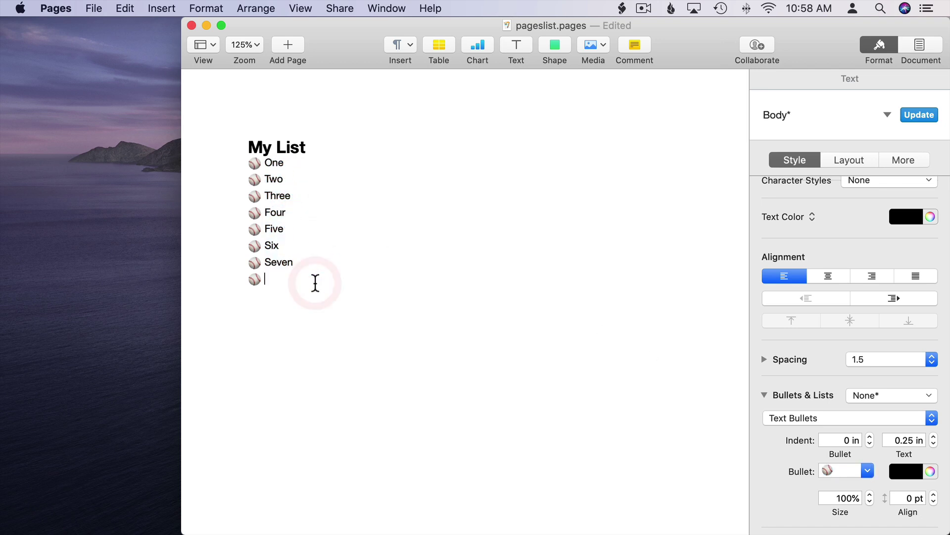
key("Return")
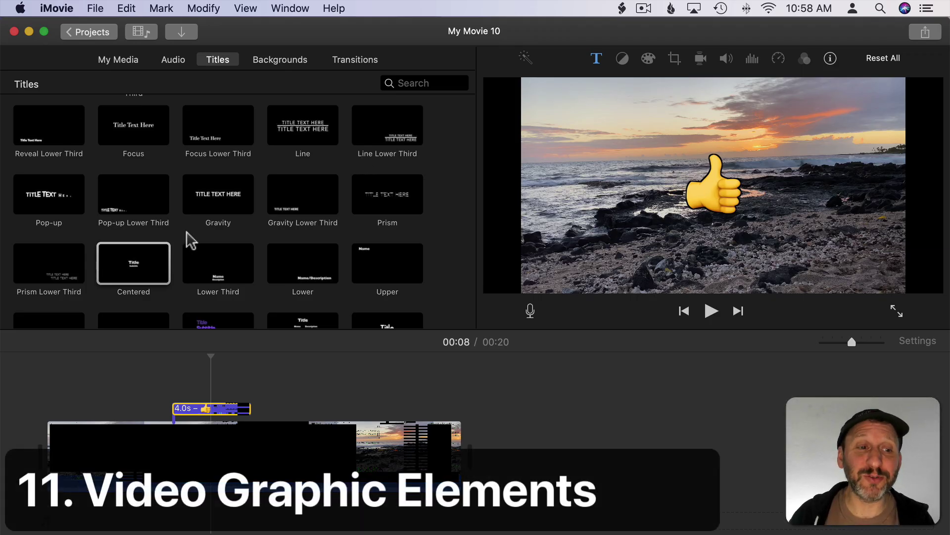
Step: Edit the thumbs-up emoji title and try right, centre and left alignment
left_click(713, 188)
double_click(712, 191)
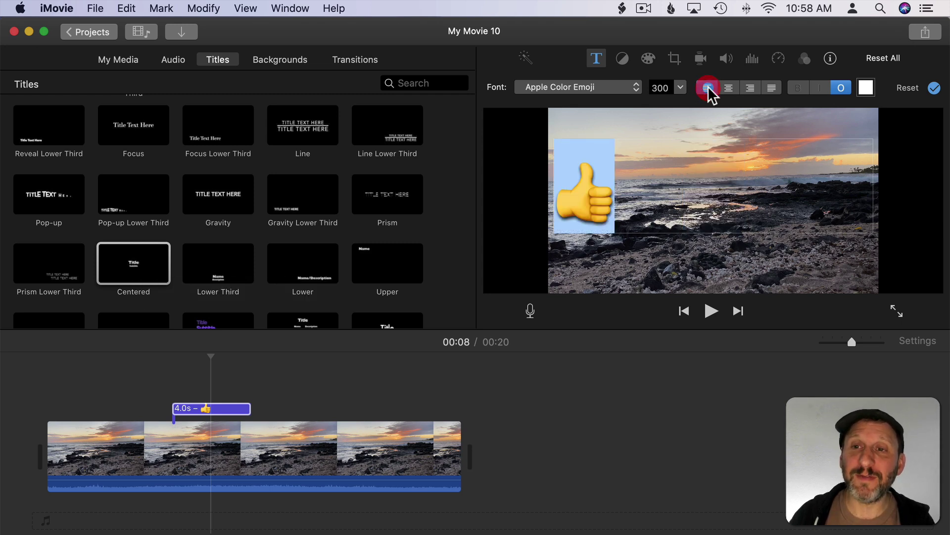
left_click(750, 88)
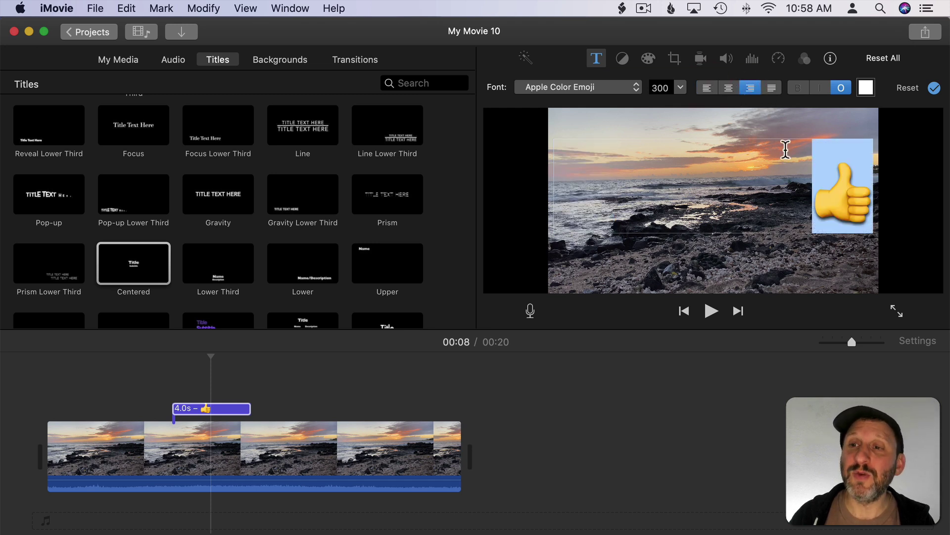
left_click(790, 155)
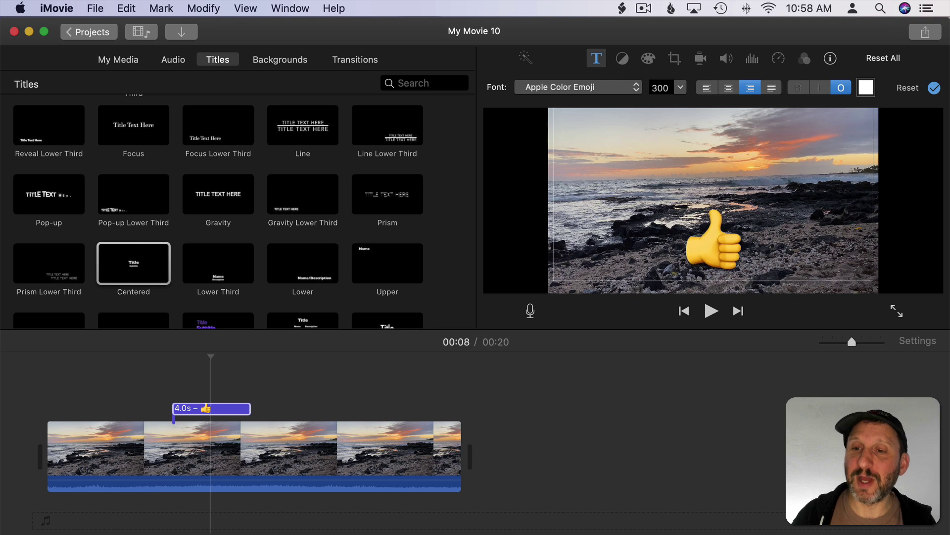
left_click(728, 88)
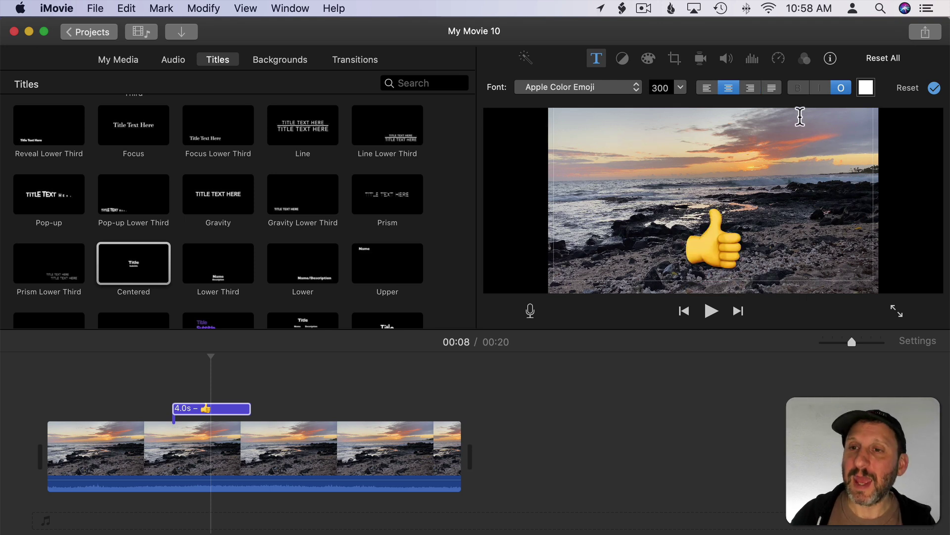
left_click(750, 88)
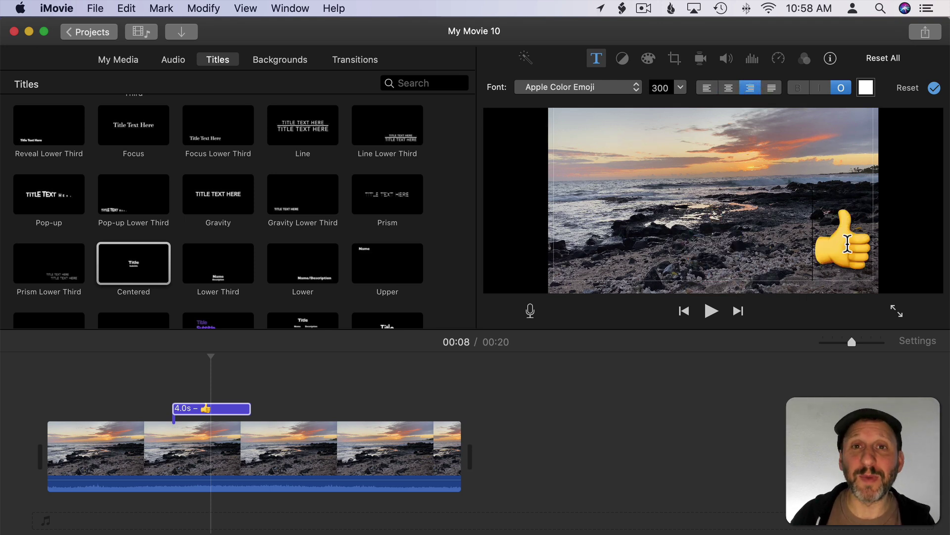
left_click(711, 87)
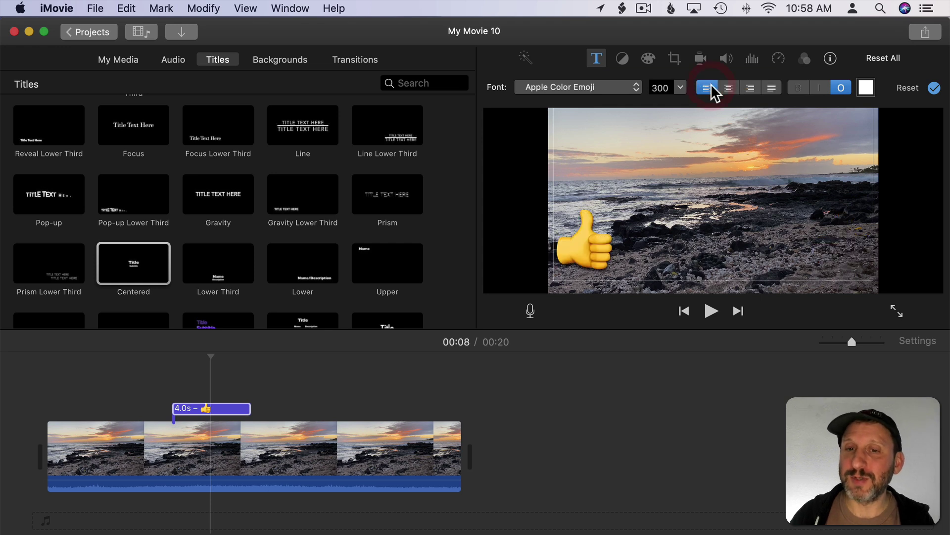
left_click(581, 267)
Step: Add two lines below the emoji and left-align it so it sits top-left
key("super+shift+backslash")
key("Return")
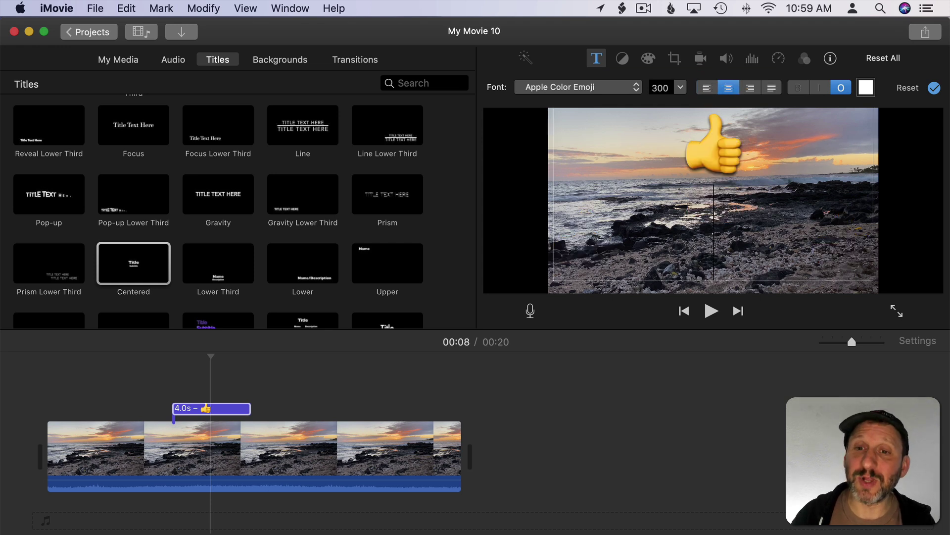
key("super+shift+bracketleft")
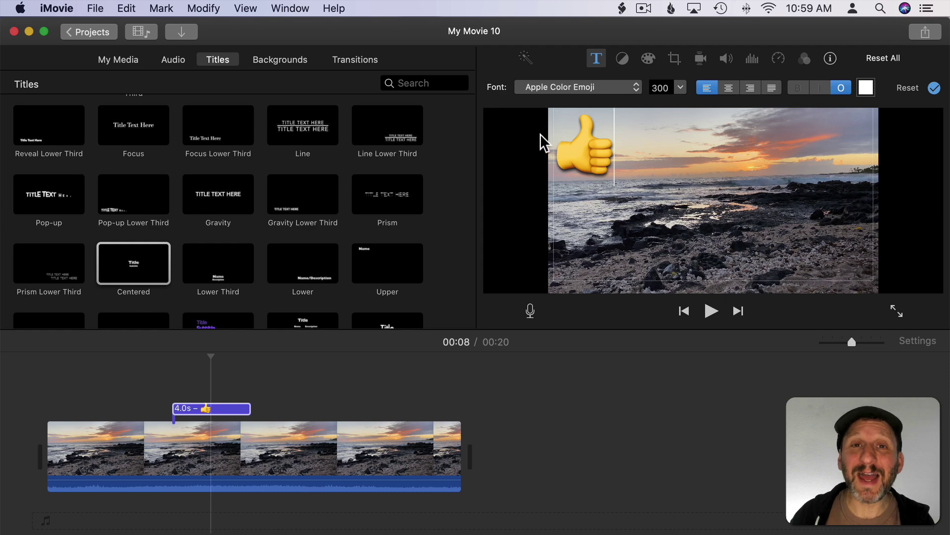
left_click(542, 141)
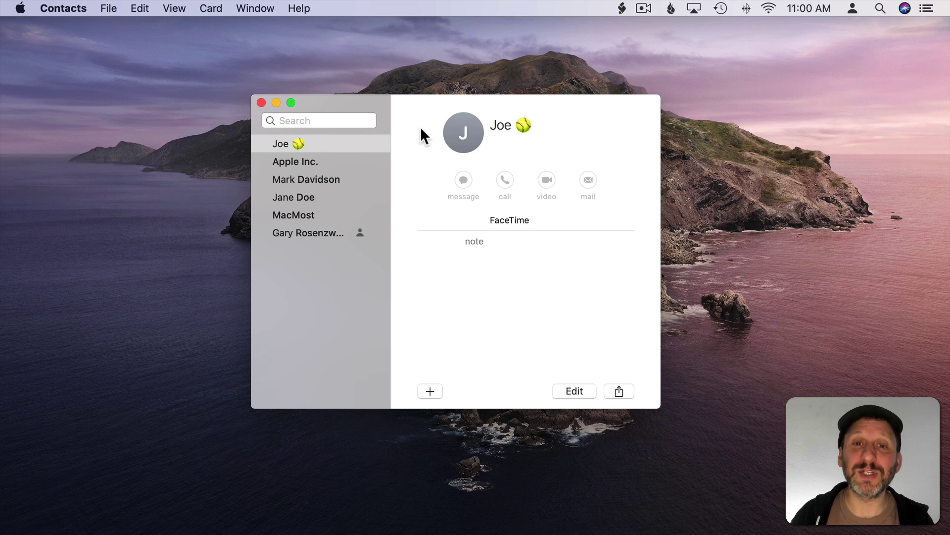
Step: Type a surname before the softball emoji in the contact's last-name field and save the card
left_click(572, 391)
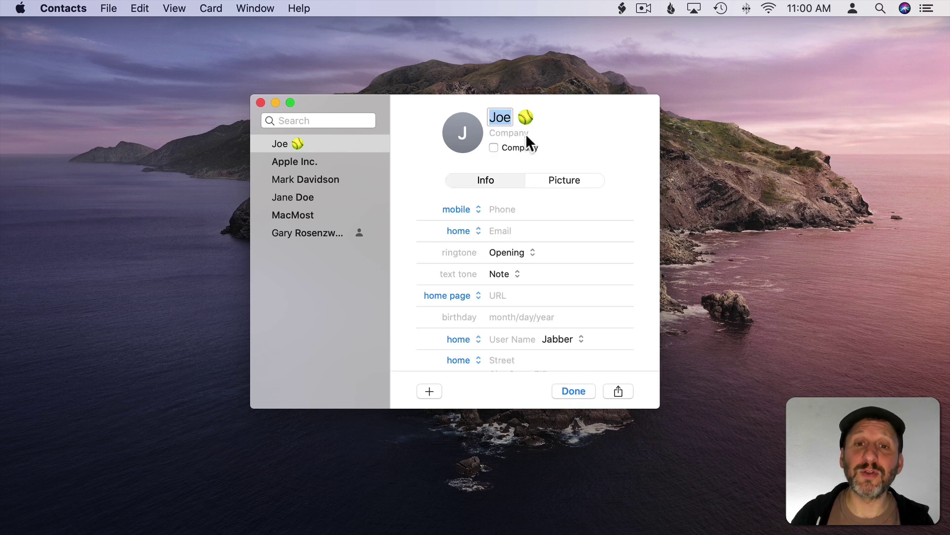
left_click(523, 117)
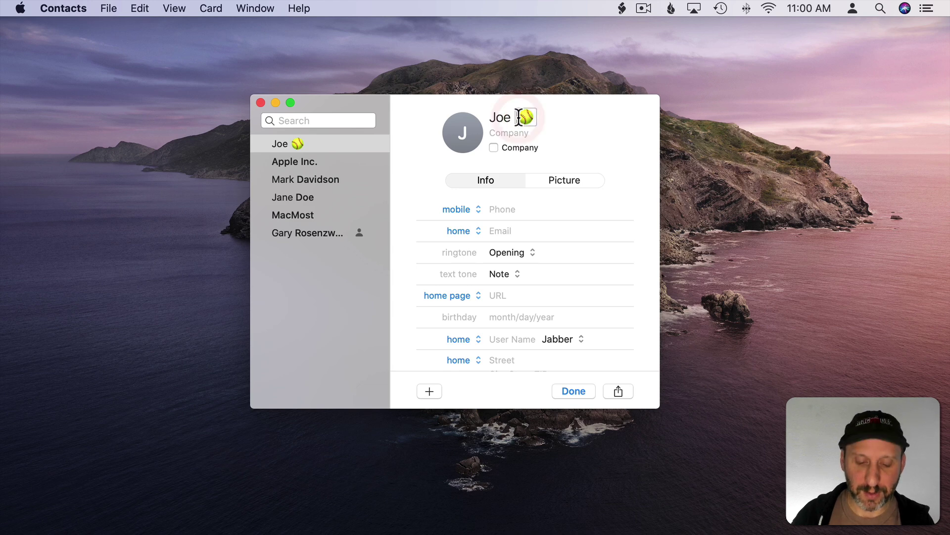
type("Smith")
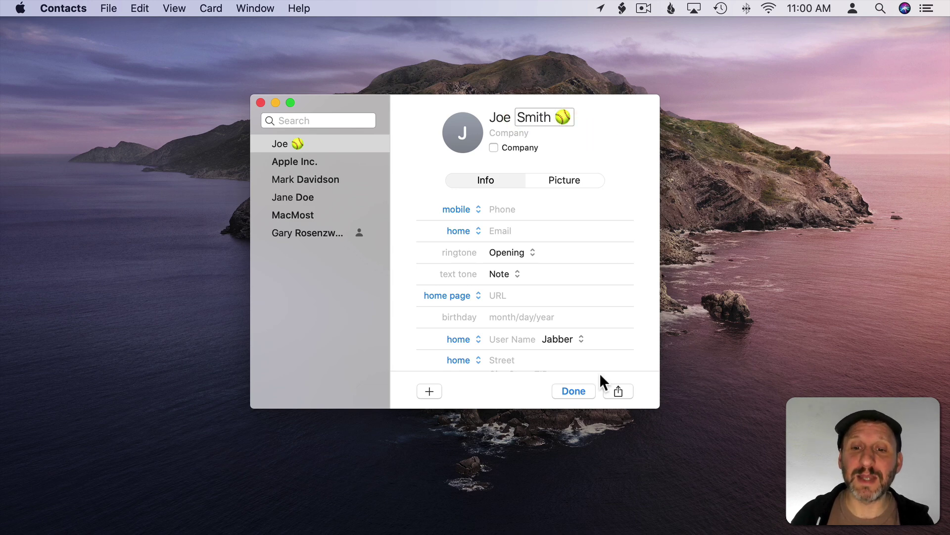
left_click(587, 390)
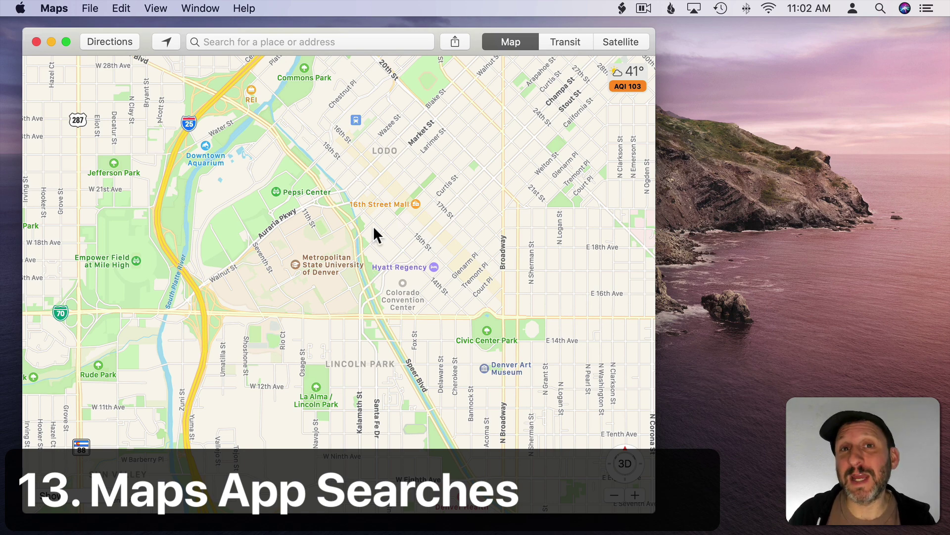
Step: Search Maps with the pizza emoji, clearing and rerunning it, to list Denver pizza places
left_click(223, 42)
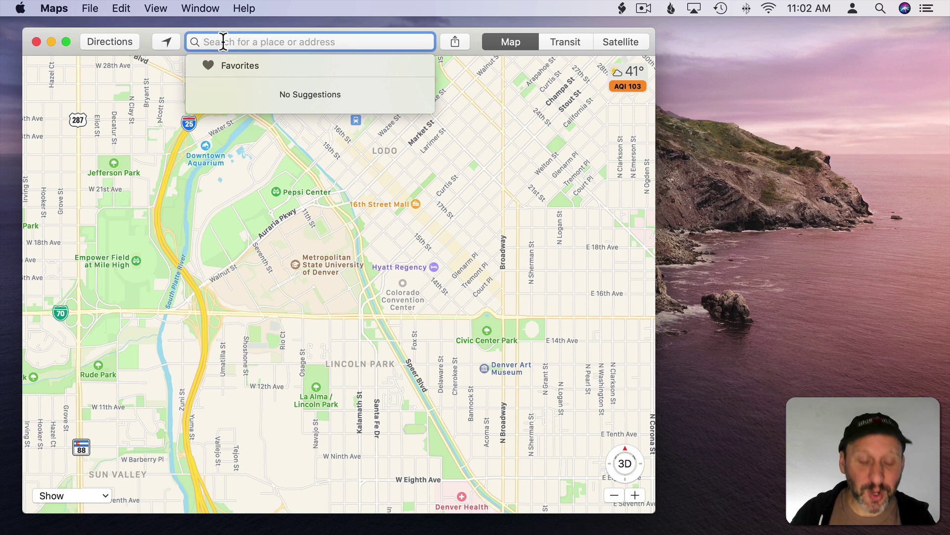
key("ctrl+super+space")
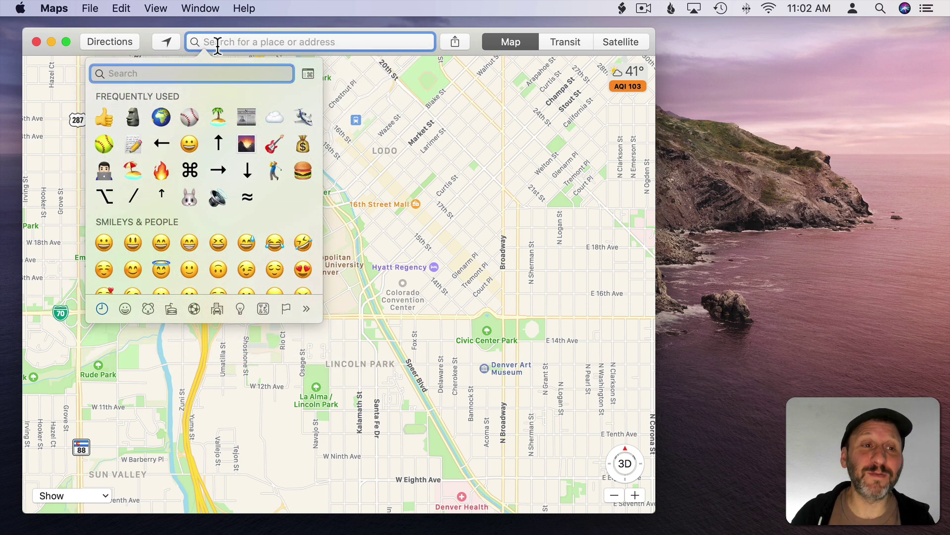
type("pizza")
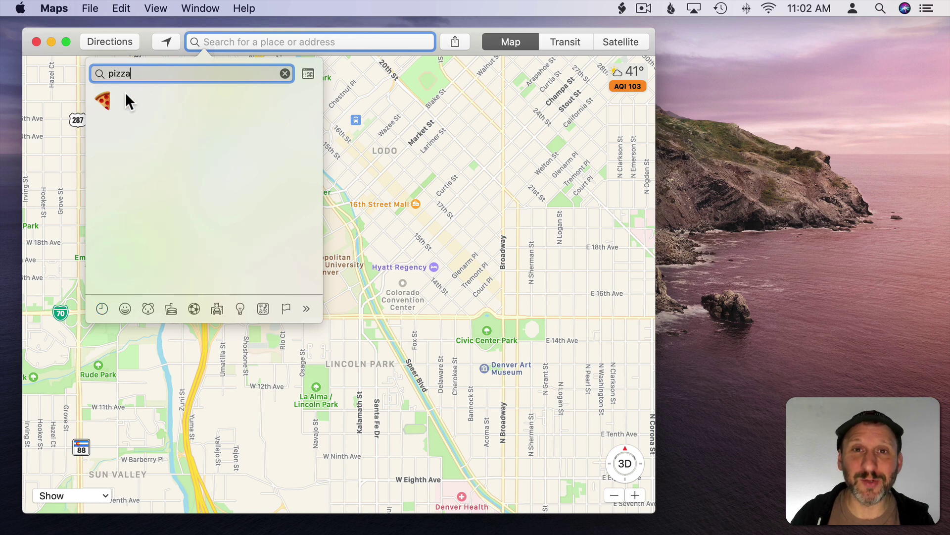
left_click(104, 99)
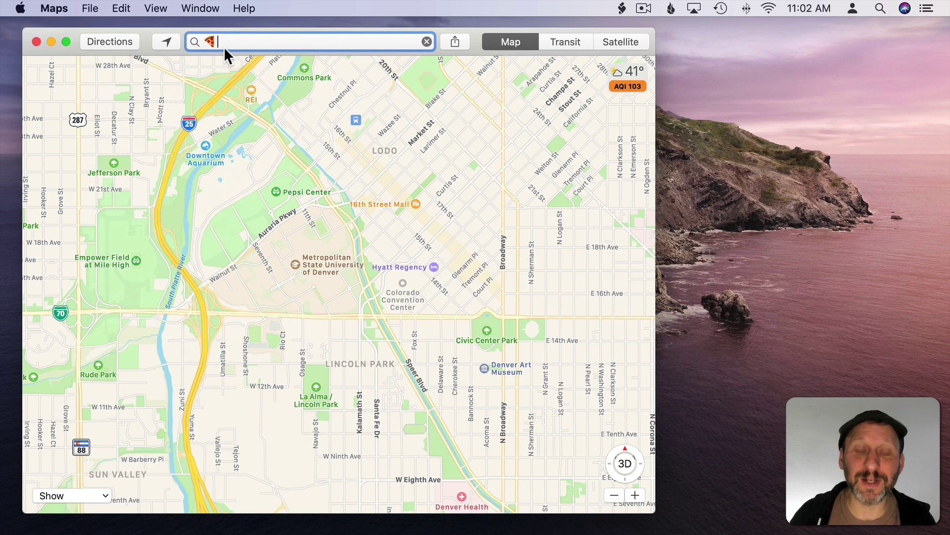
key("Return")
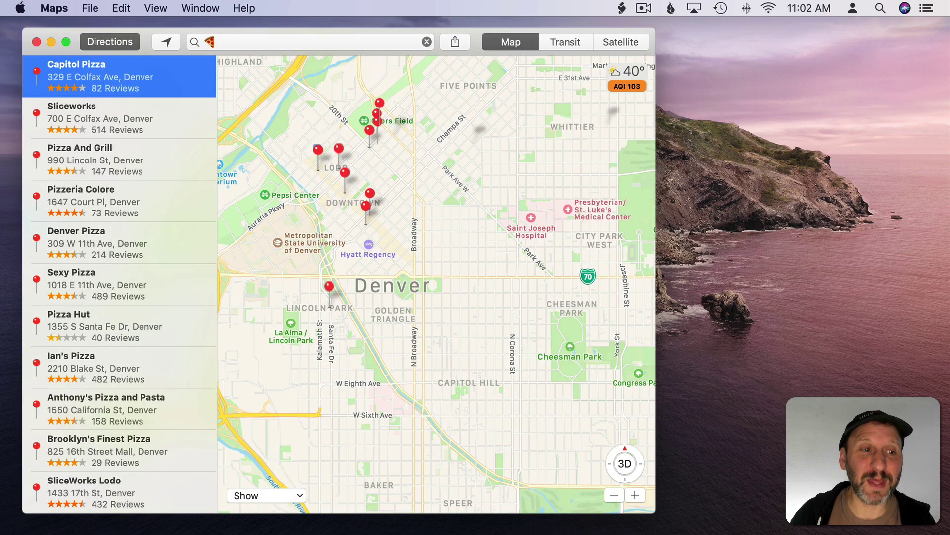
left_click(227, 41)
key("BackSpace")
key("ctrl+super+space")
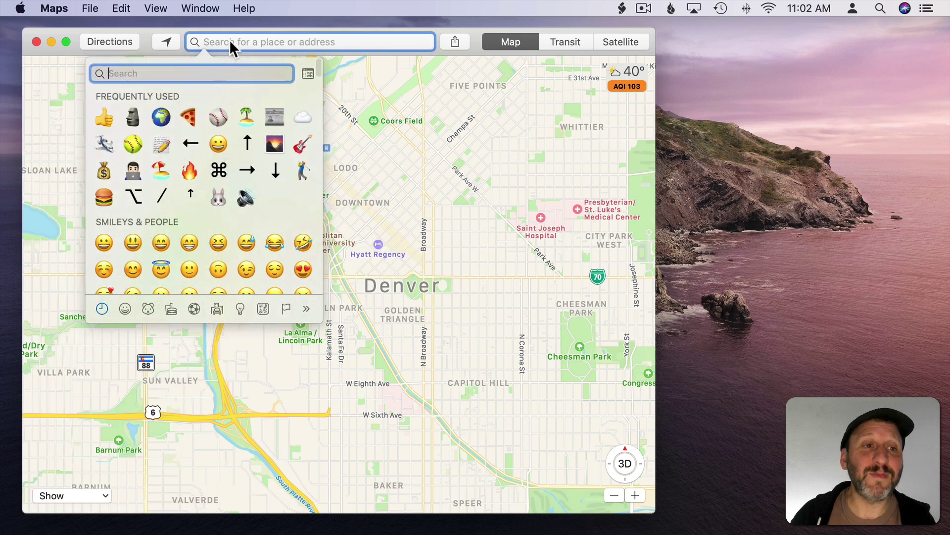
left_click(189, 114)
key("Return")
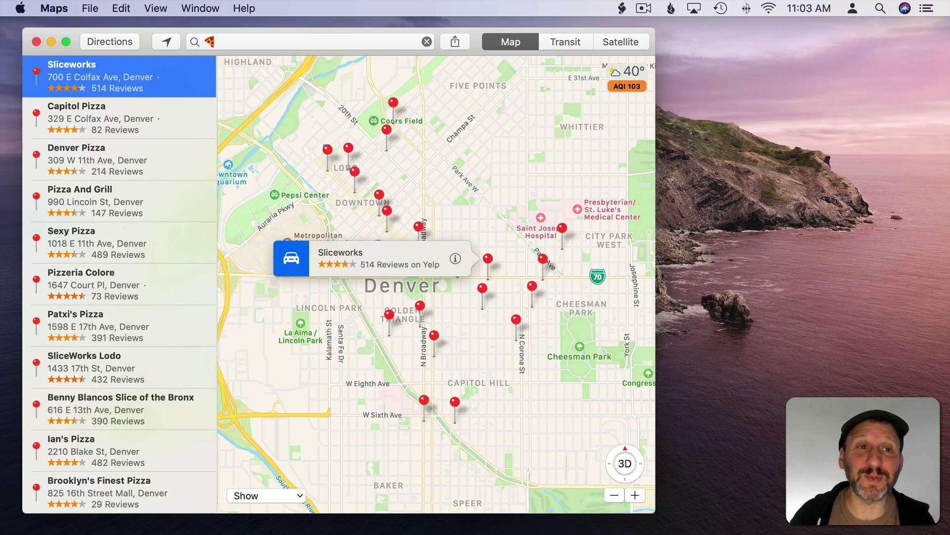
Step: Clear the pizza search, try a burger emoji search, then search with the taco emoji
left_click(426, 42)
key("ctrl+super+space")
type("burge")
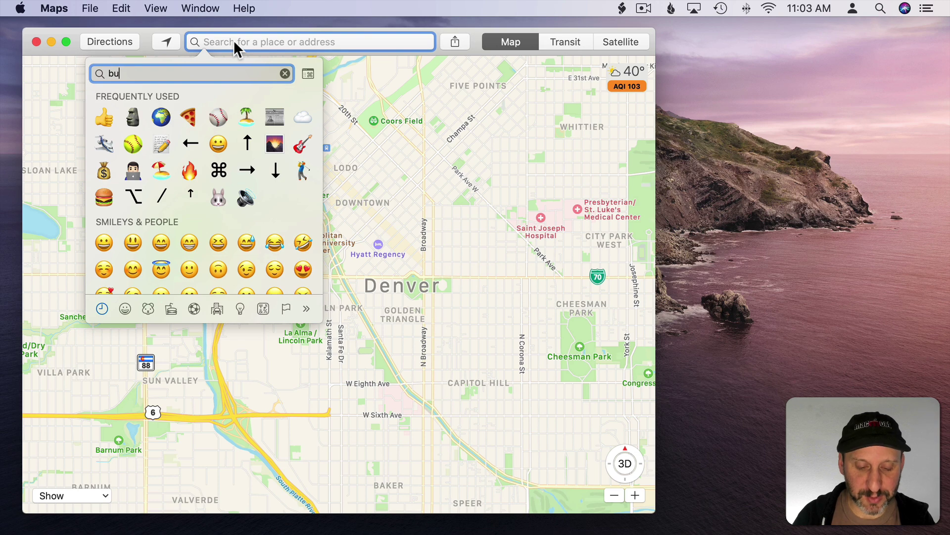
left_click(103, 100)
key("Return")
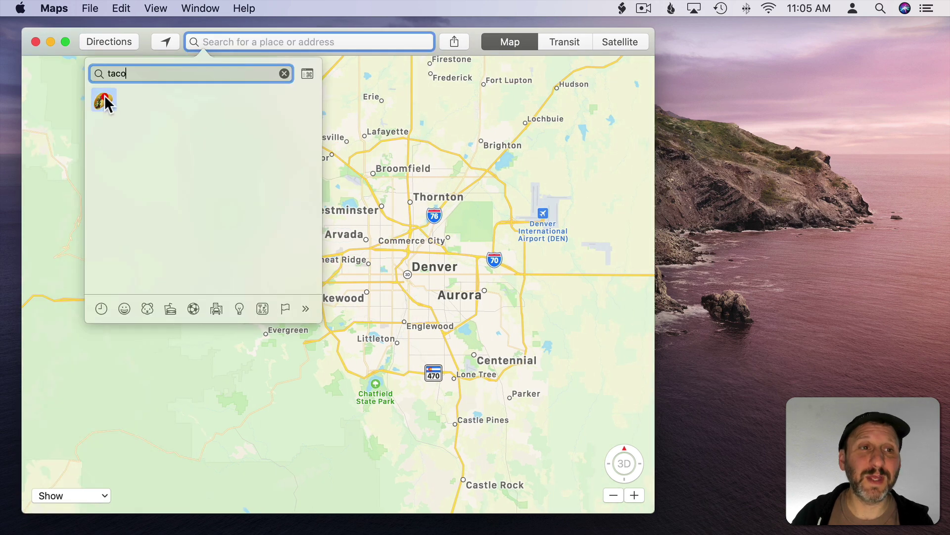
left_click(104, 100)
key("Return")
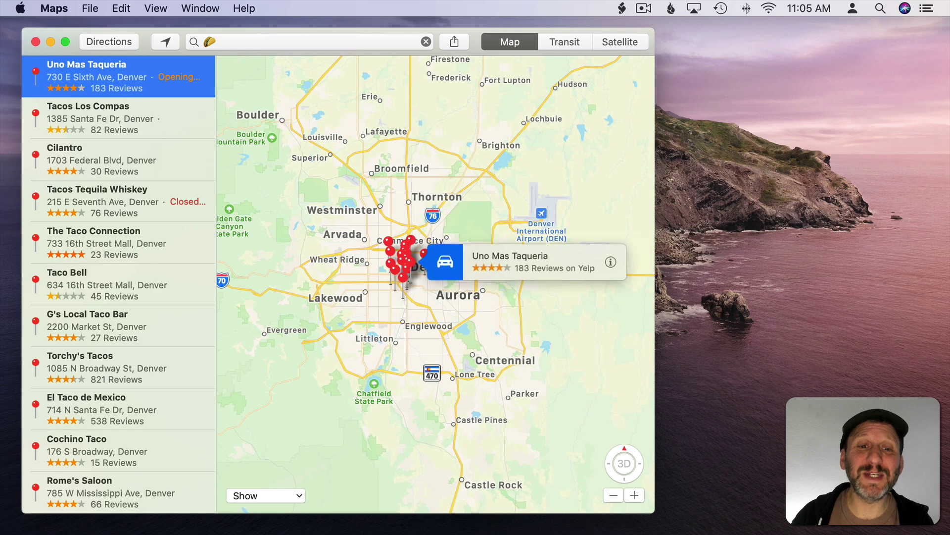